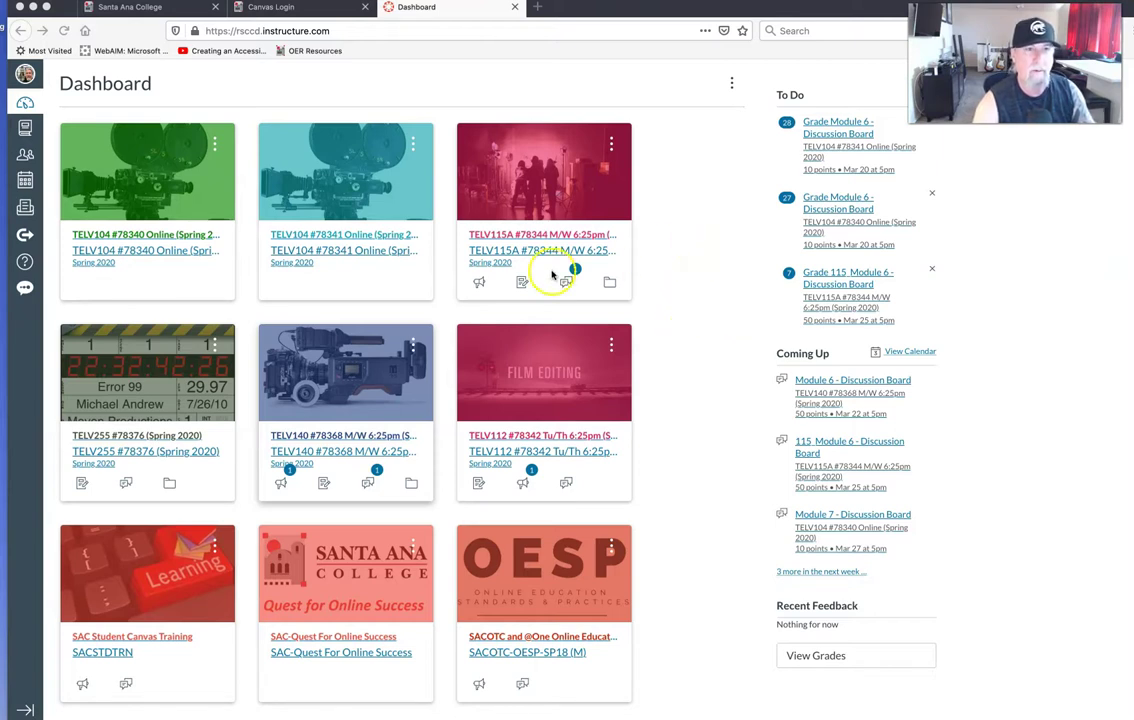
Step: Open the TELV104 #78341 course, confirm Module 2 opens Module 2 - Introduction, then go back
left_click(365, 236)
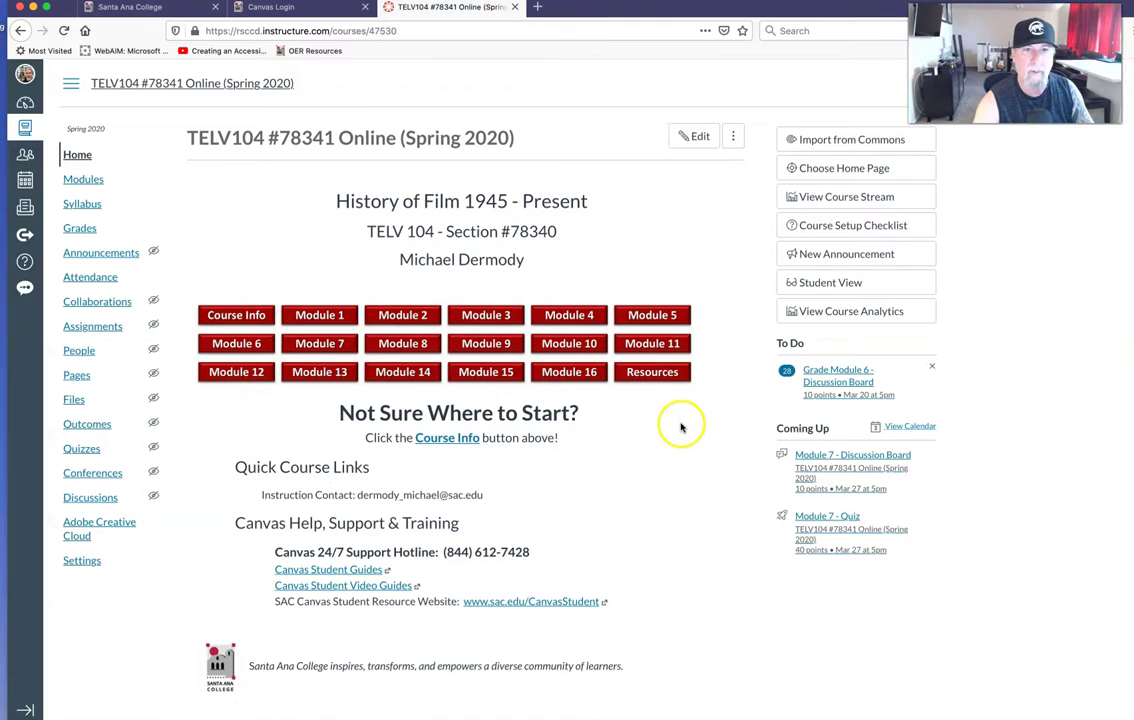
left_click(430, 317)
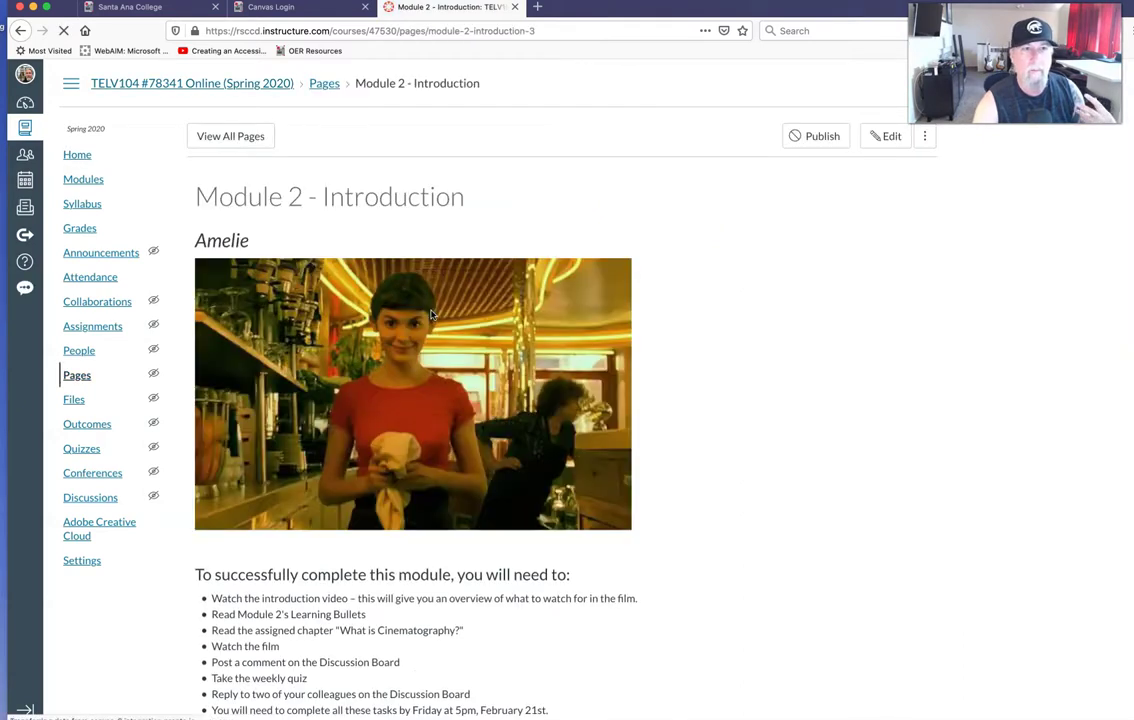
left_click(20, 33)
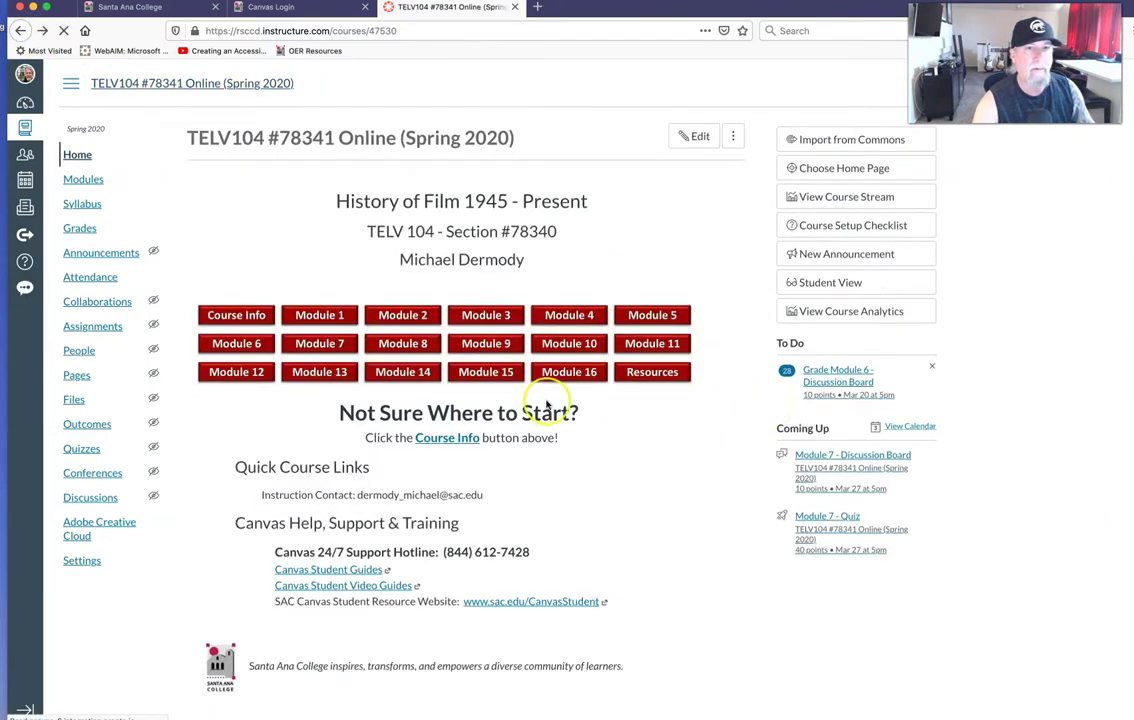
Step: Open the Module 9 Introduction and advance through the Housekeeping page to the Lecture page
left_click(486, 344)
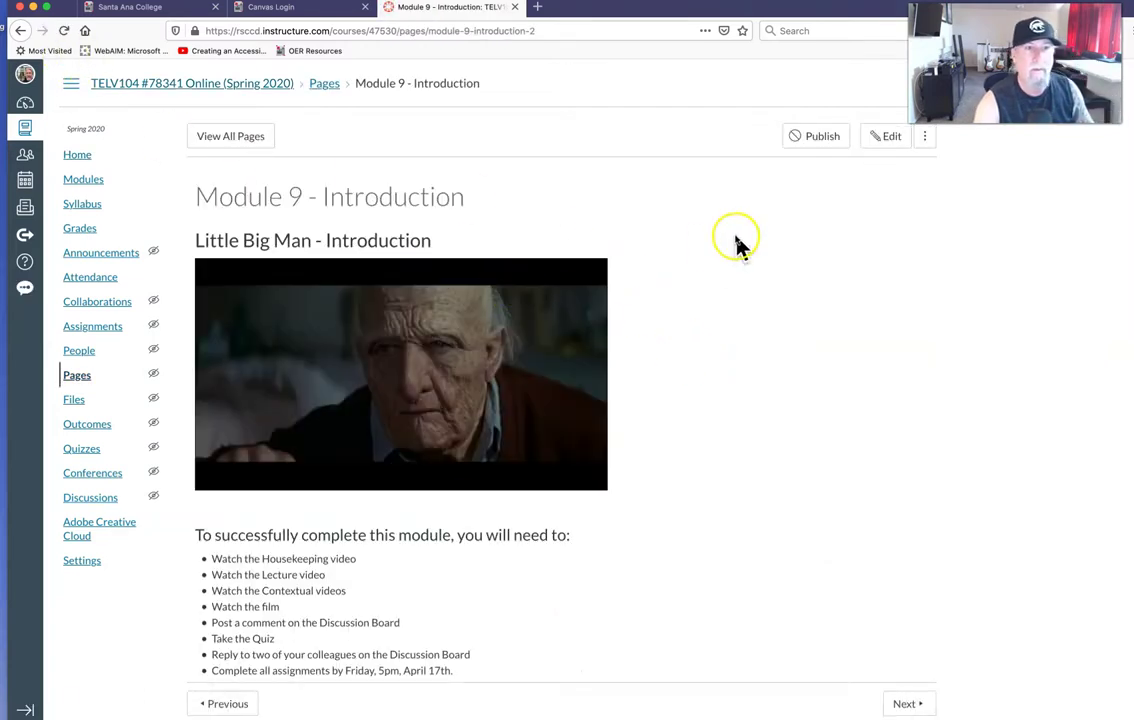
scroll(737, 411, "down", 1)
left_click(908, 690)
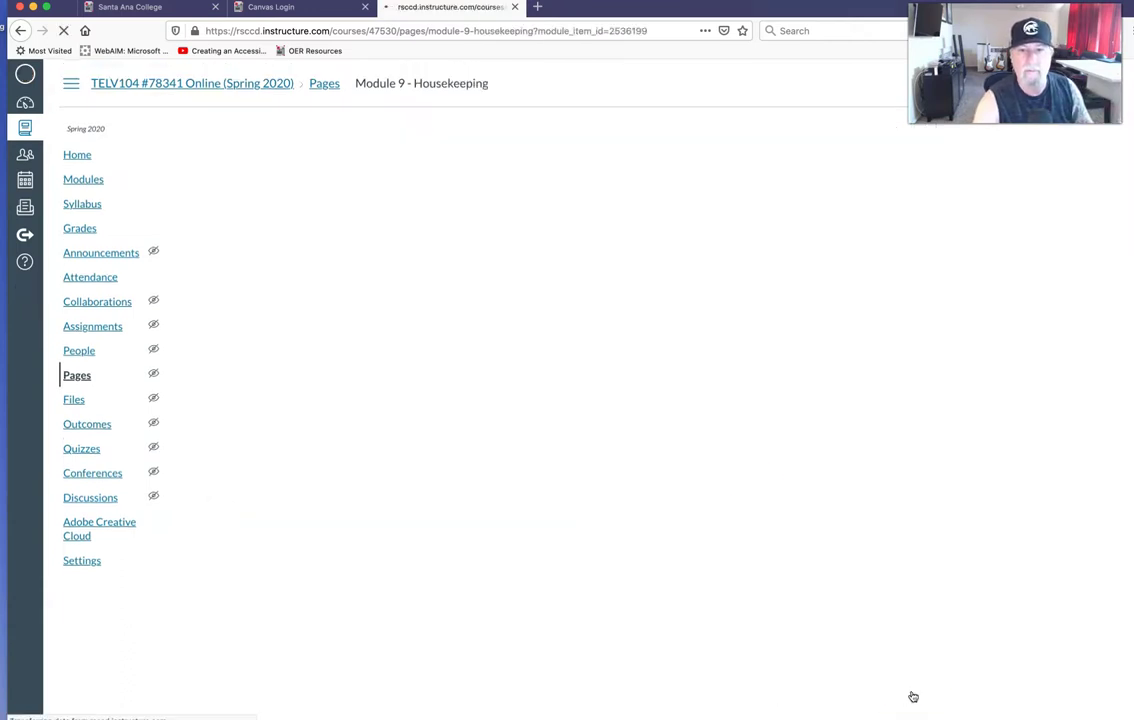
scroll(843, 487, "down", 3)
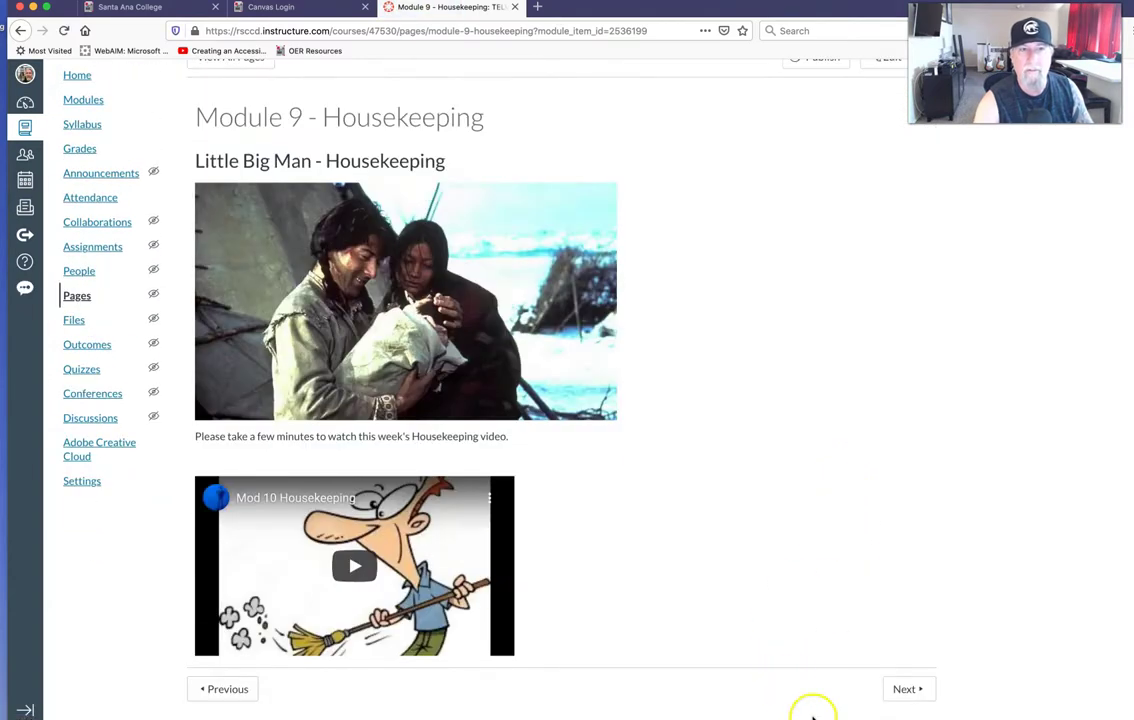
left_click(903, 692)
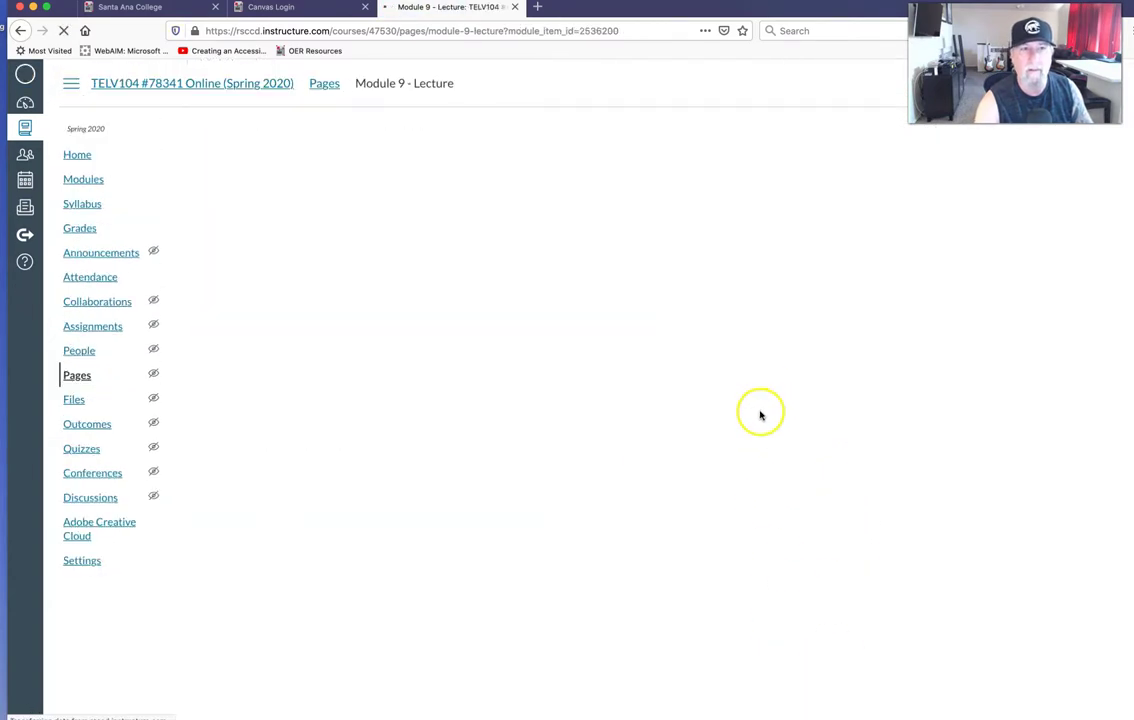
scroll(760, 415, "down", 4)
Step: Continue through the Module 9 links, Film and Discussion Board pages to the Module 9 - Quiz
left_click(904, 688)
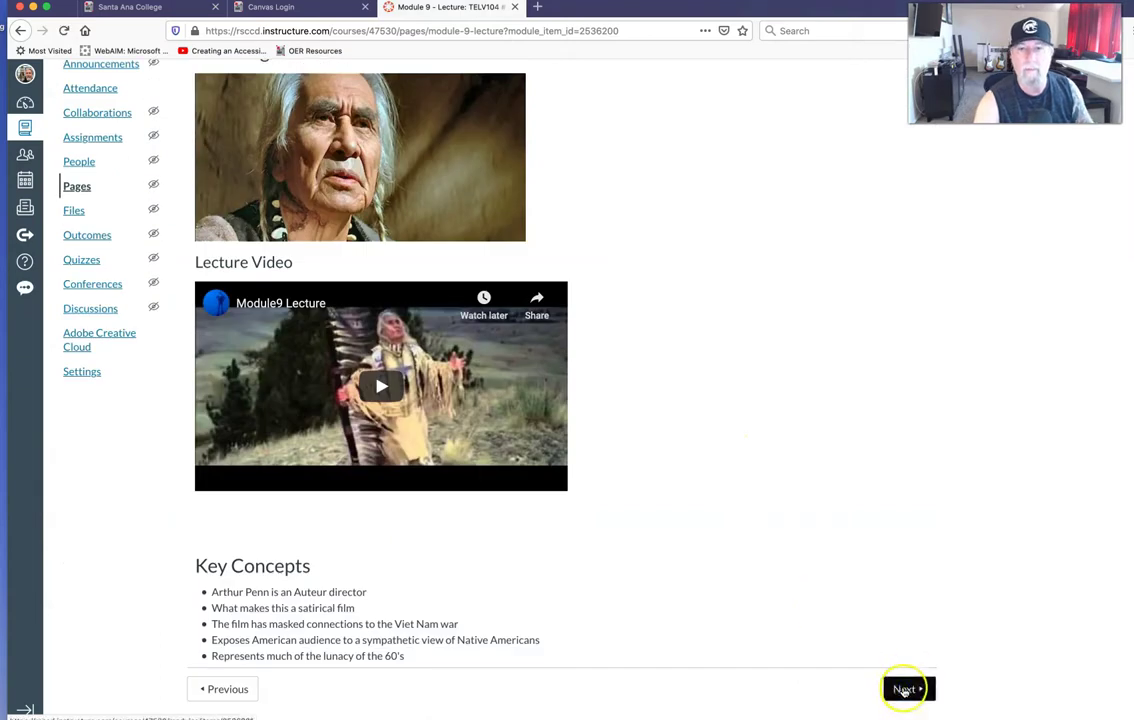
scroll(780, 298, "down", 6)
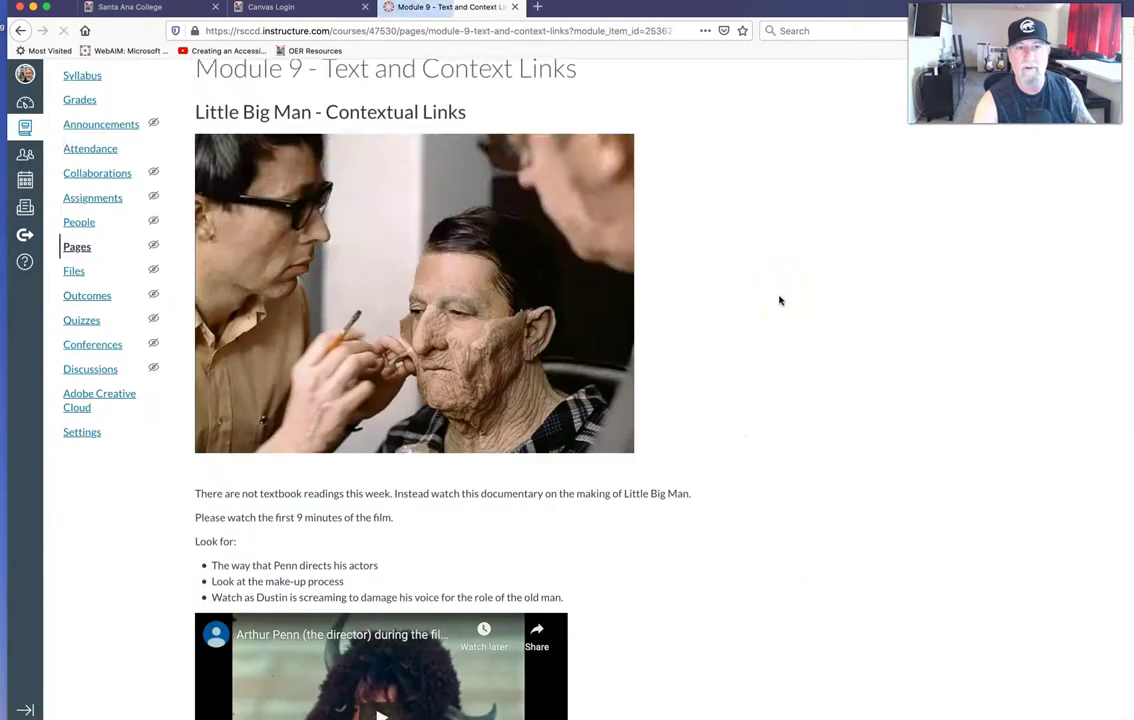
scroll(850, 575, "down", 6)
left_click(905, 688)
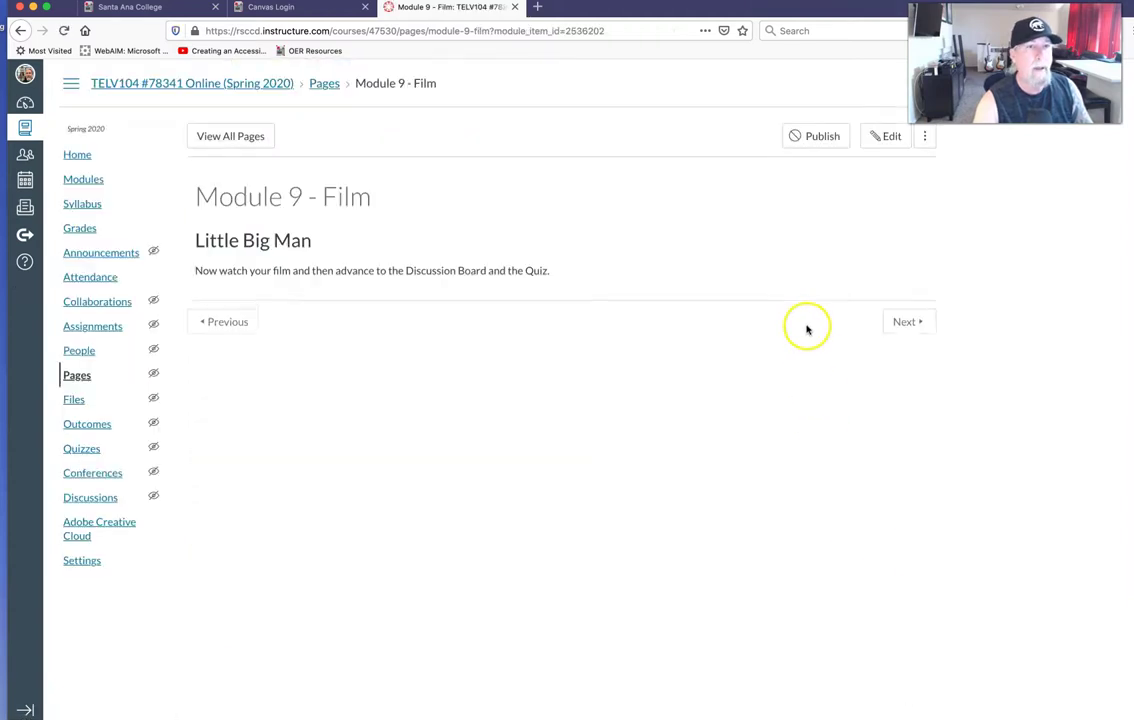
left_click(901, 310)
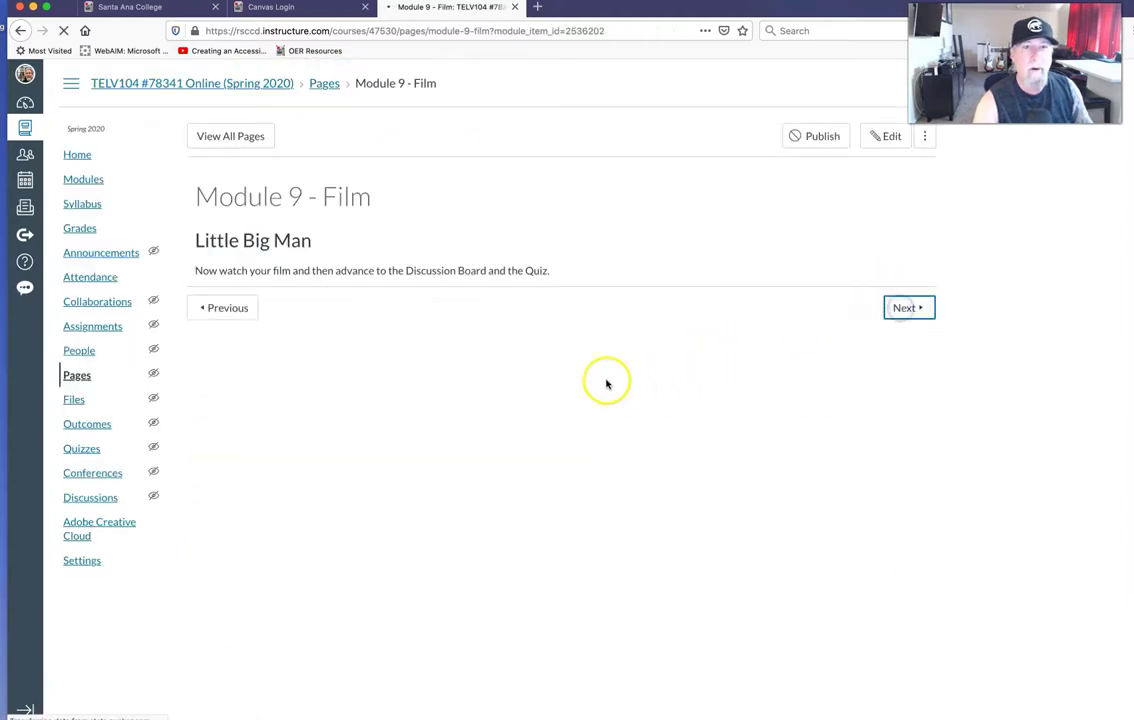
scroll(716, 450, "down", 1)
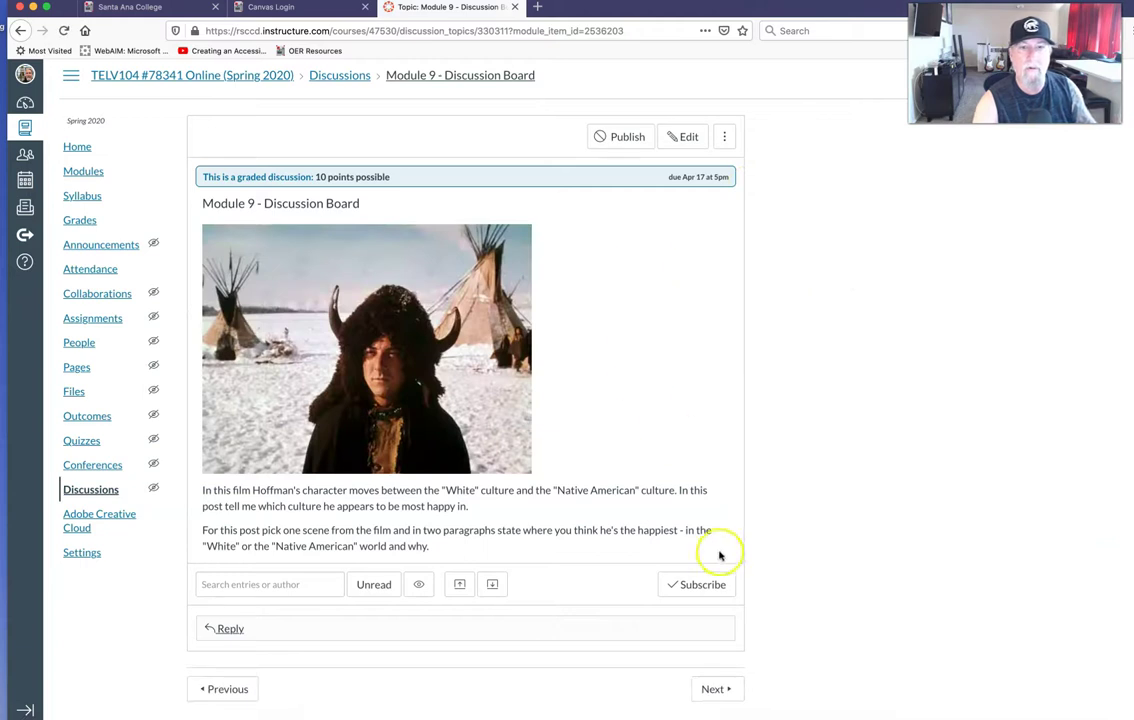
left_click(716, 689)
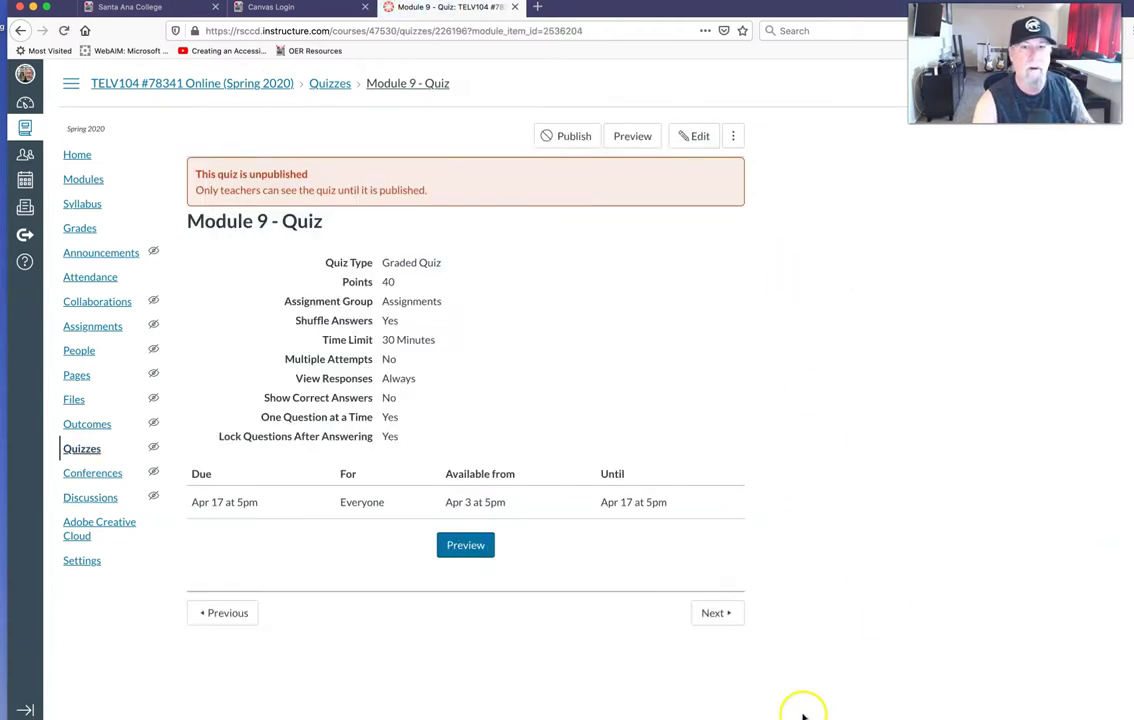
left_click(717, 613)
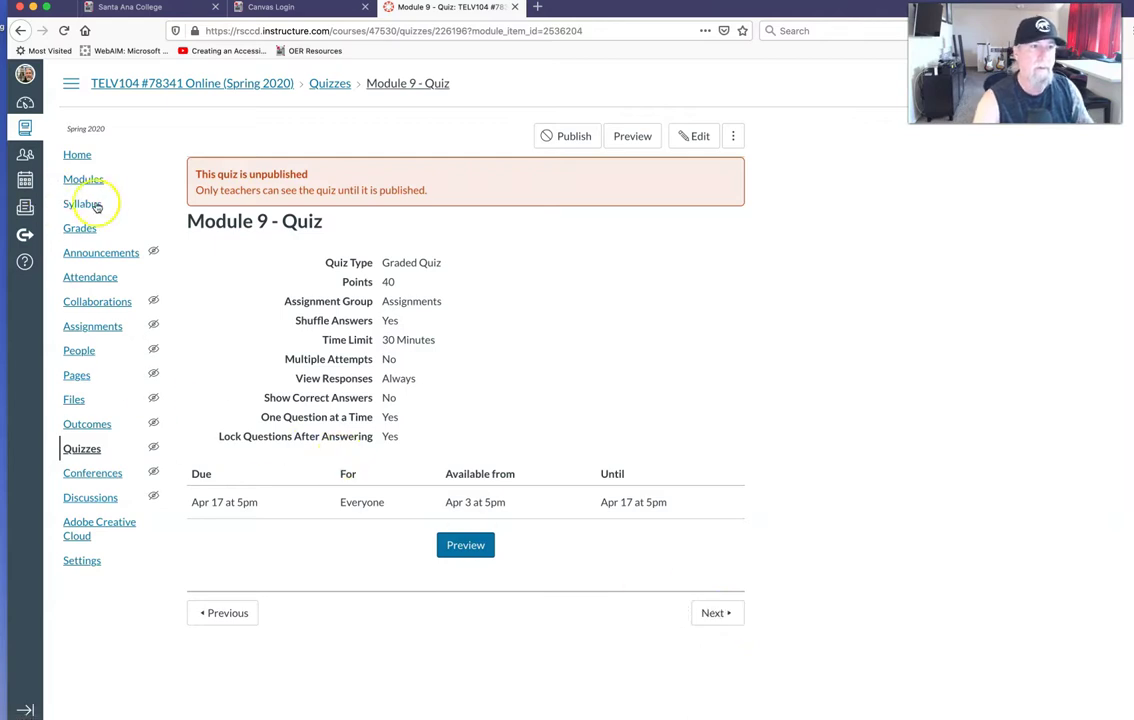
Step: From the Dashboard, open TELV112 #78342 and bring up its Choose Home Page dialog
left_click(77, 154)
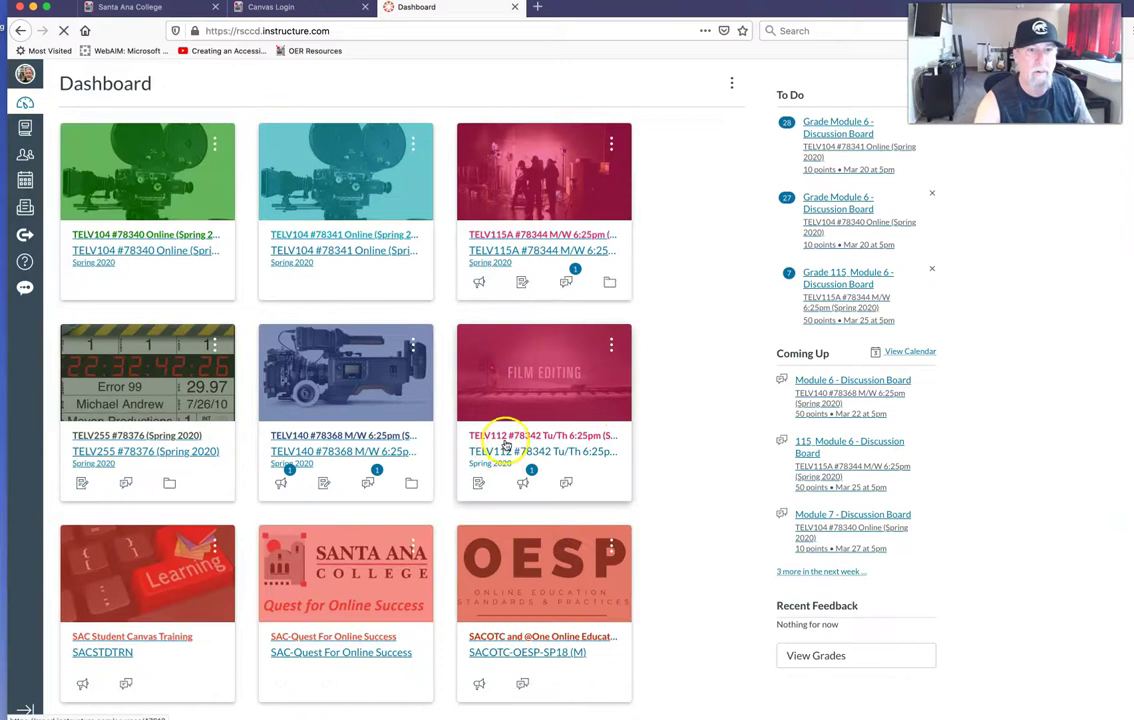
left_click(509, 435)
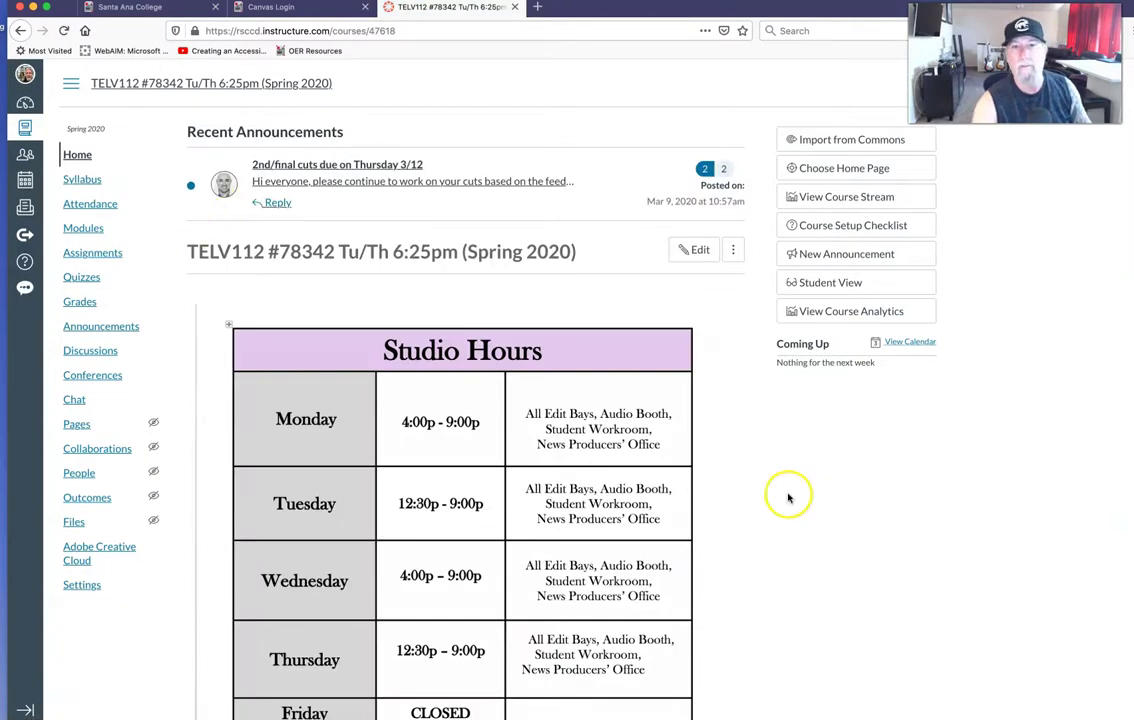
scroll(789, 505, "down", 5)
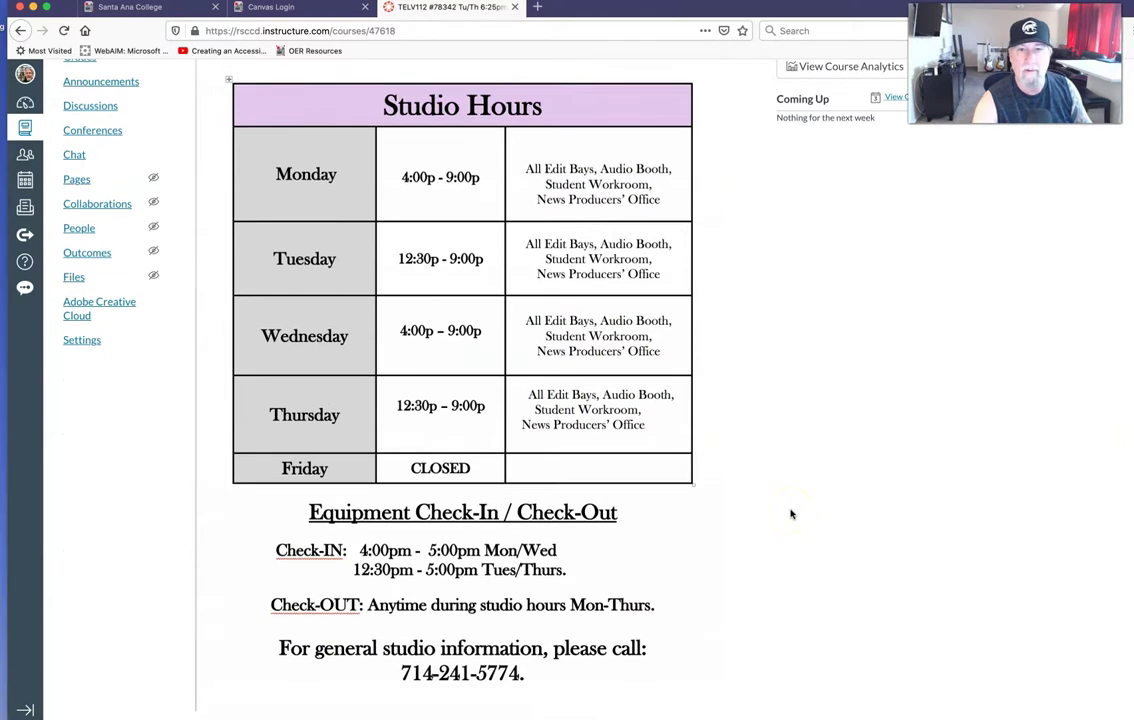
scroll(790, 514, "up", 5)
scroll(790, 514, "down", 4)
scroll(790, 514, "down", 1)
scroll(790, 512, "up", 5)
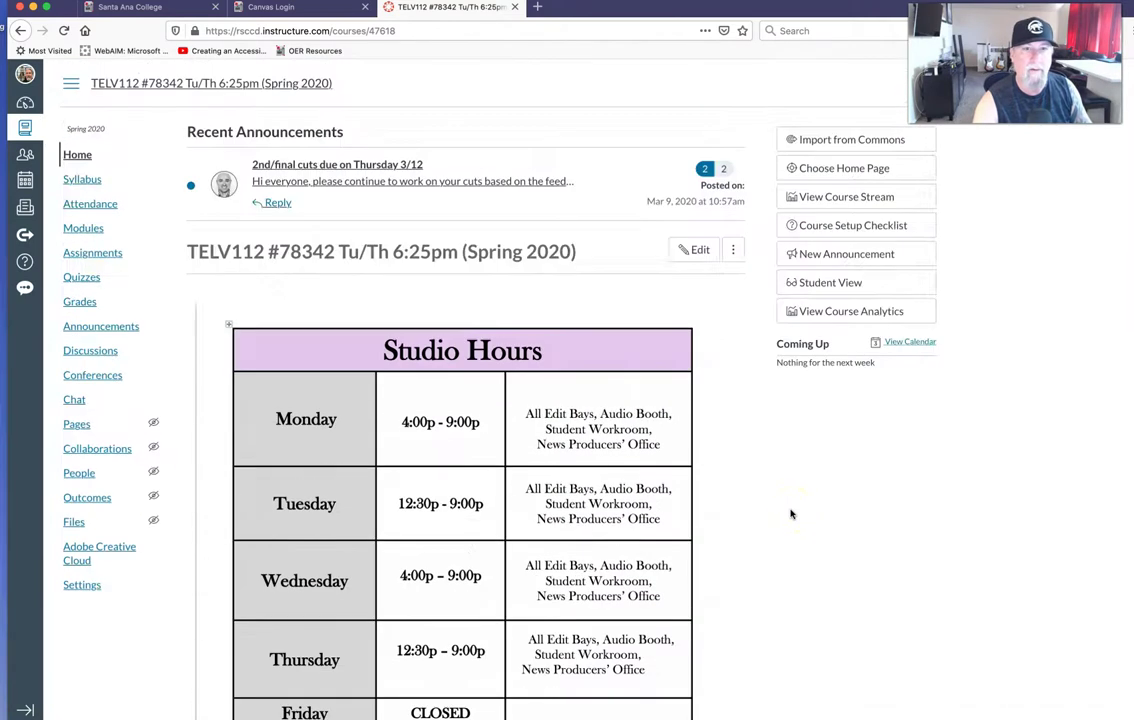
scroll(790, 512, "down", 5)
scroll(790, 514, "up", 5)
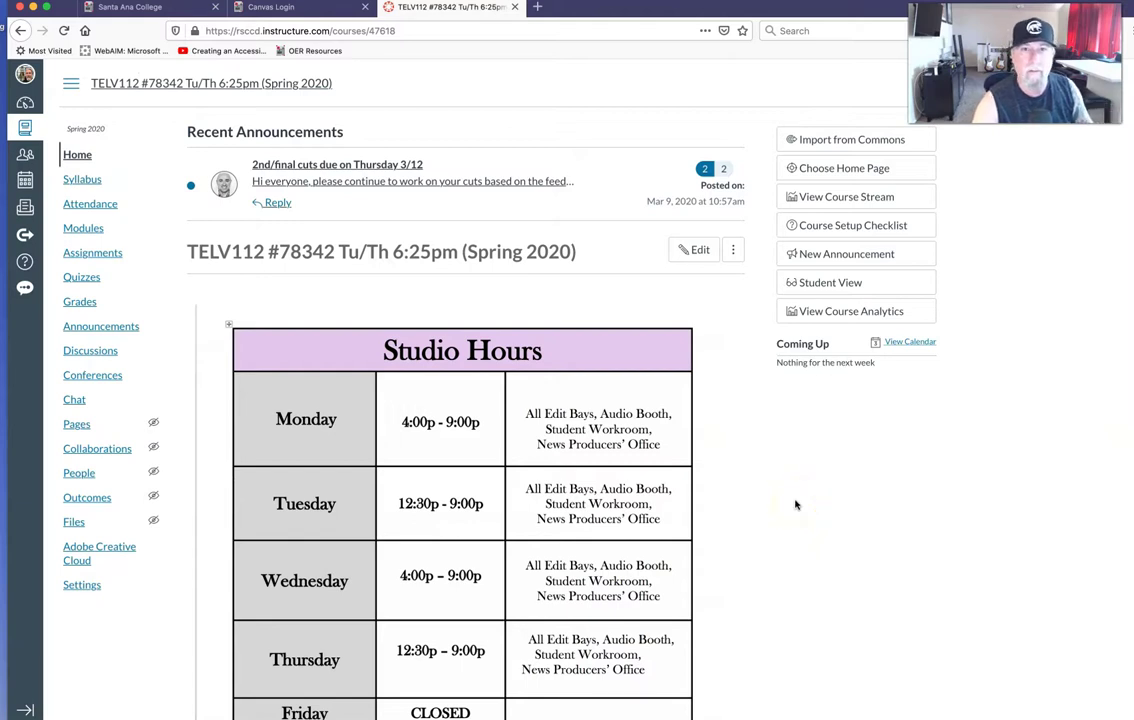
left_click(838, 170)
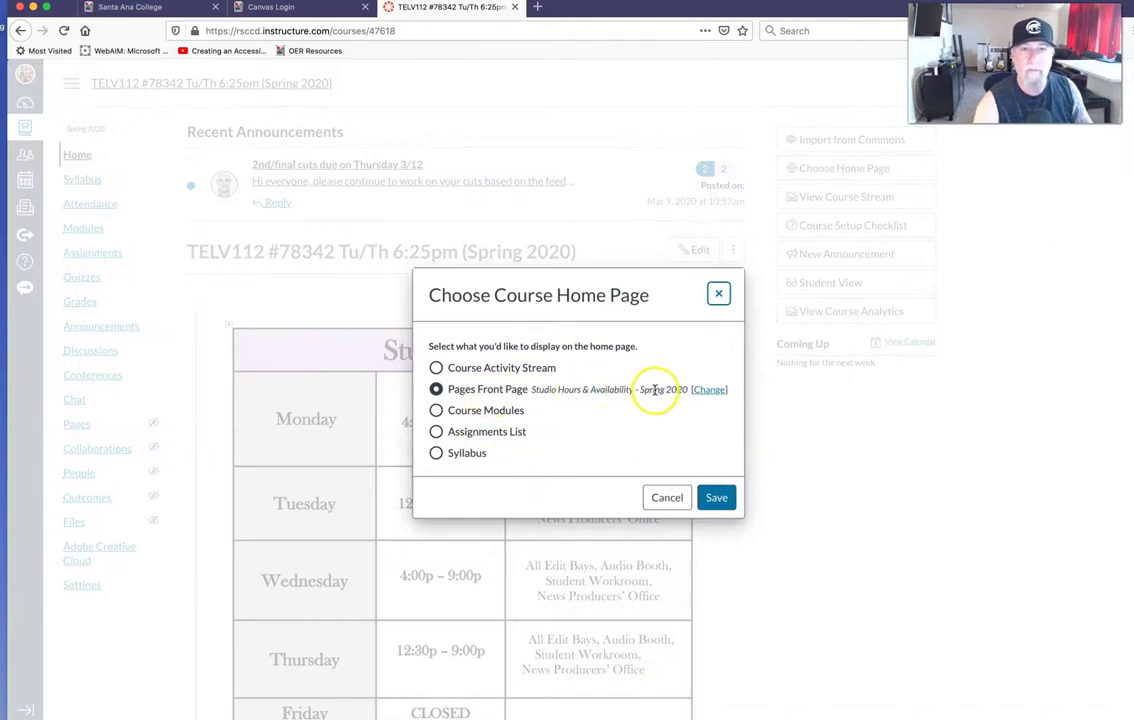
Step: Switch from the Pages Front Page setting to the Pages list and scroll through it to find the front page
left_click(709, 390)
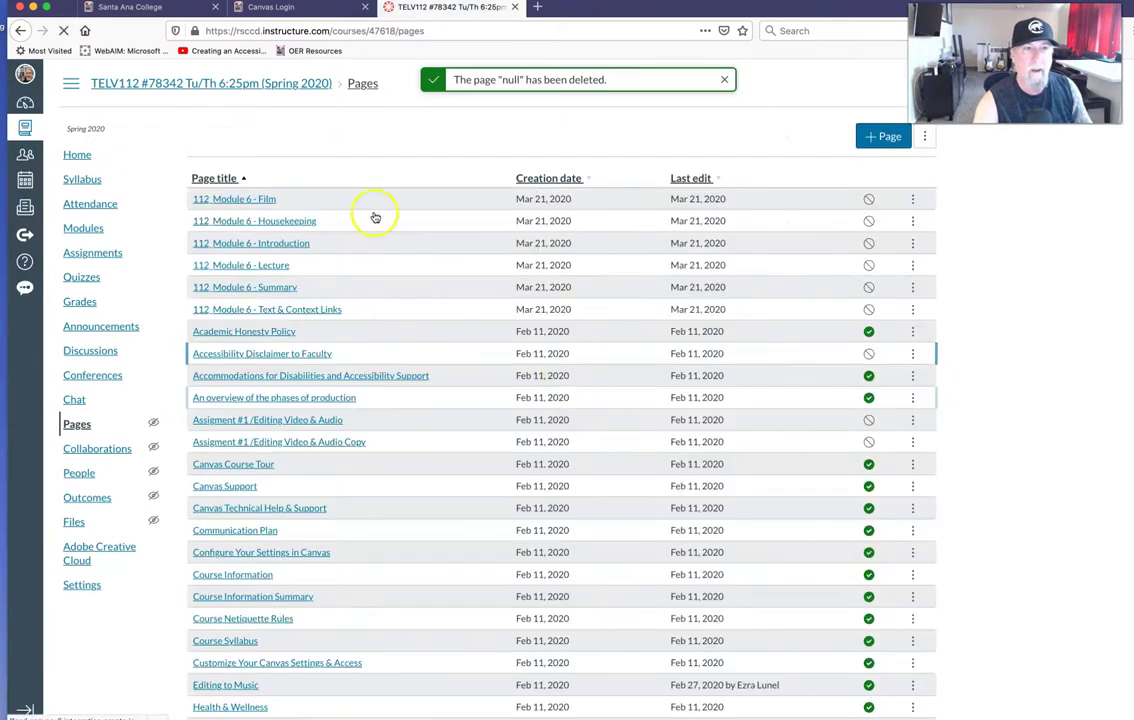
scroll(436, 298, "down", 3)
scroll(436, 298, "down", 15)
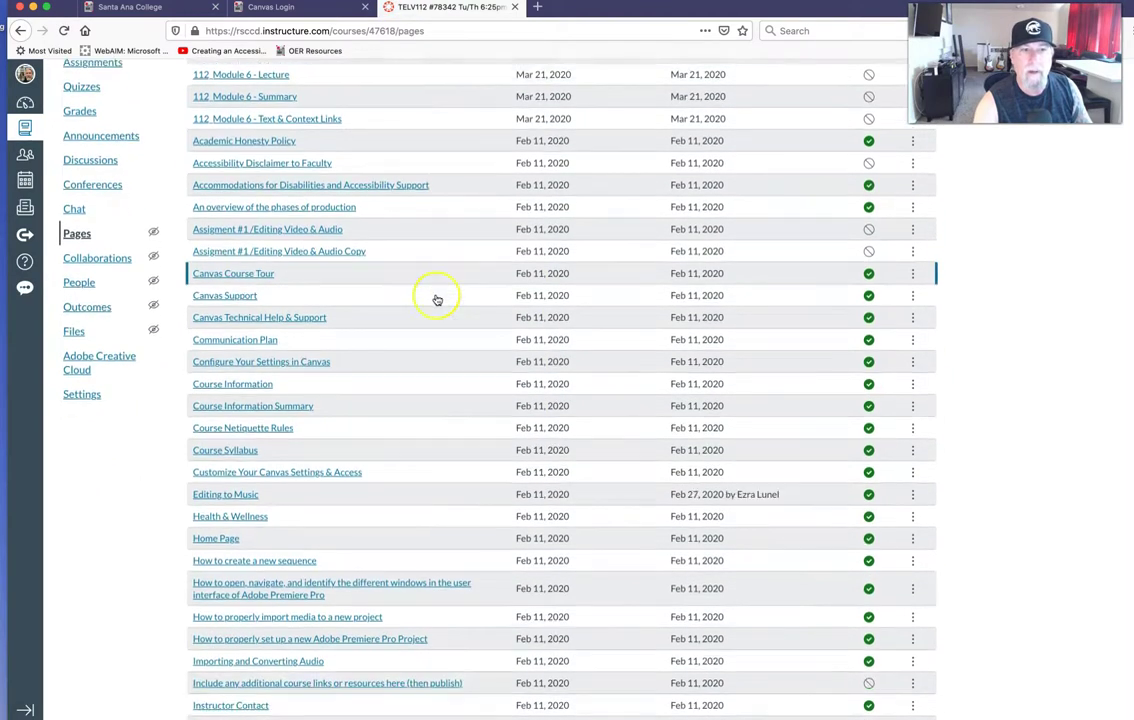
scroll(436, 298, "down", 13)
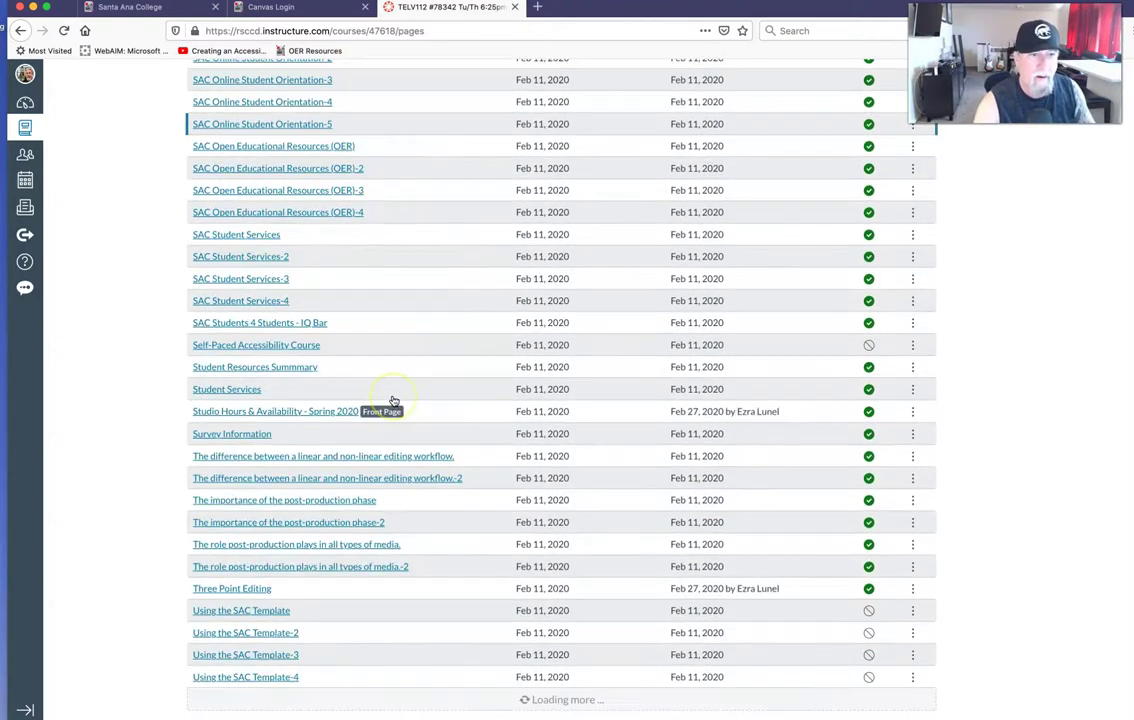
scroll(394, 401, "up", 20)
scroll(394, 401, "down", 20)
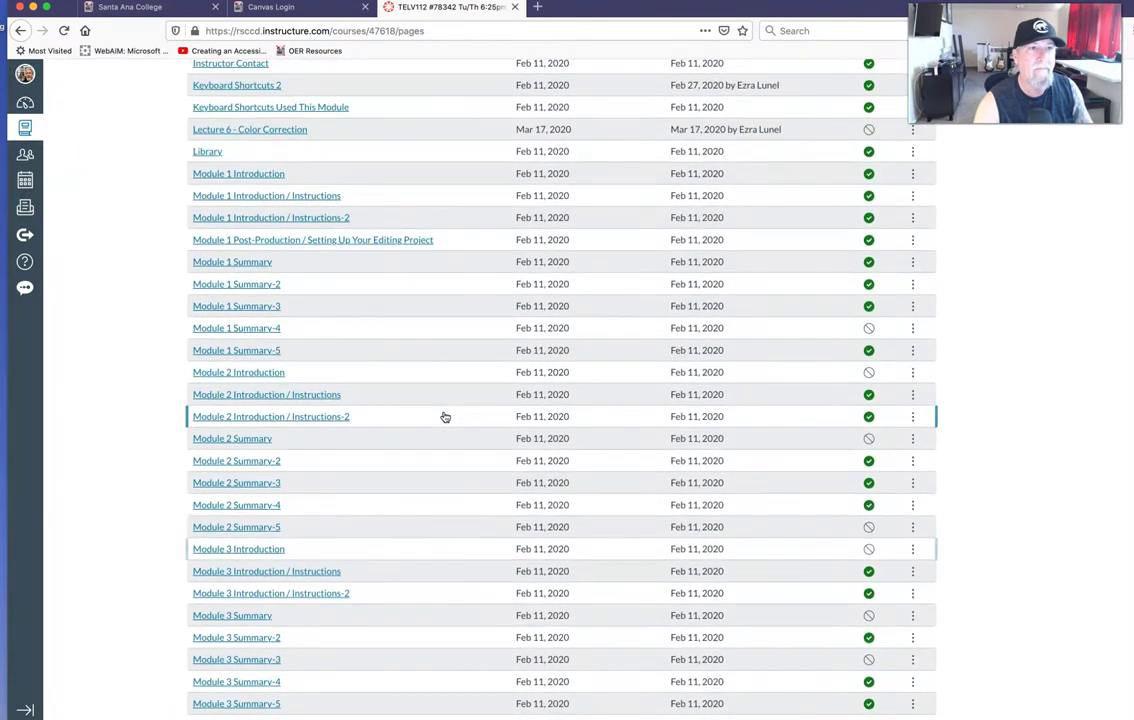
scroll(445, 417, "up", 6)
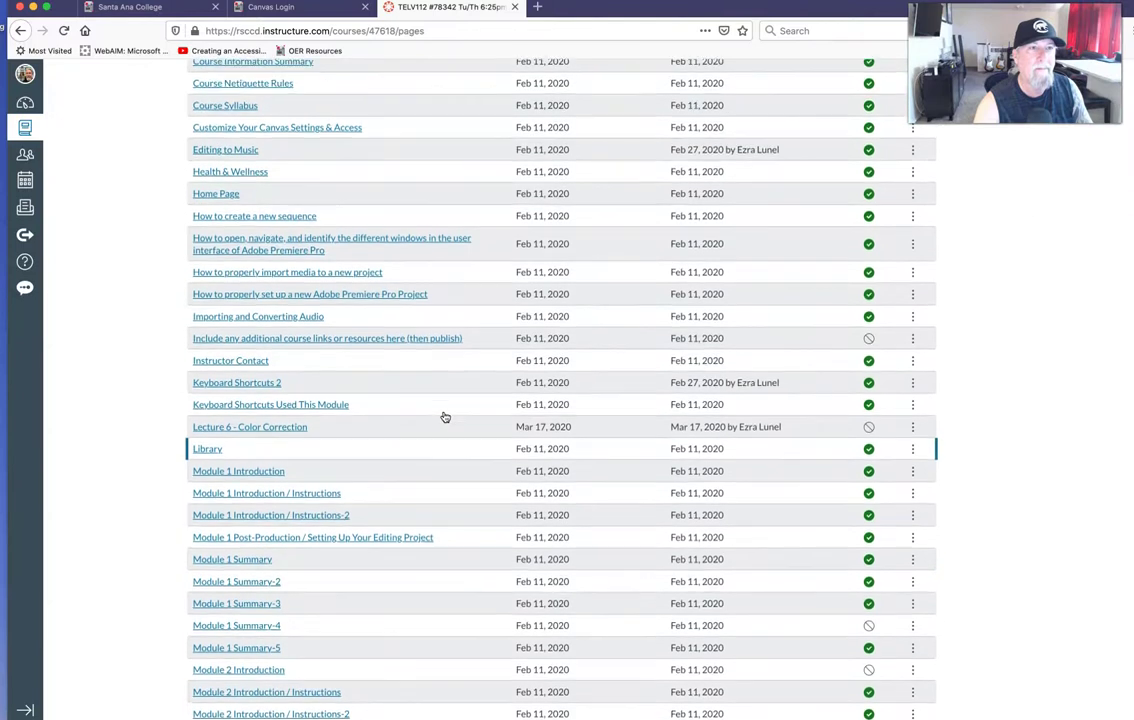
scroll(445, 417, "up", 1)
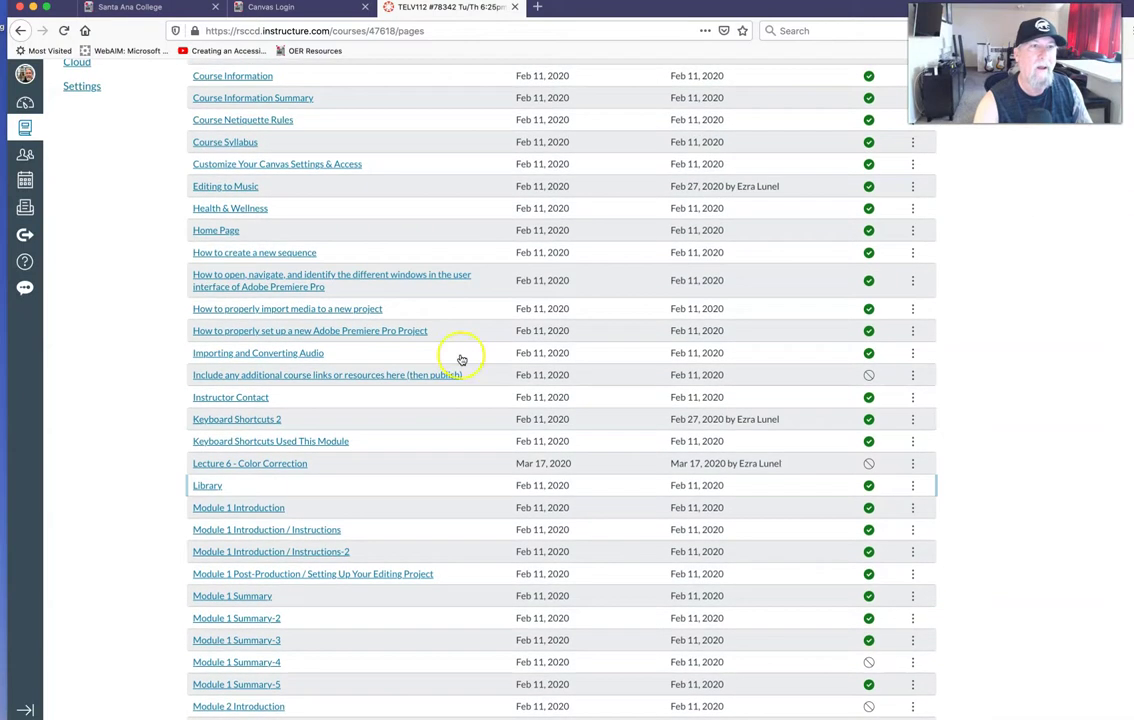
Step: Return to the Dashboard and open the TELV255 #78376 course home page
left_click(25, 103)
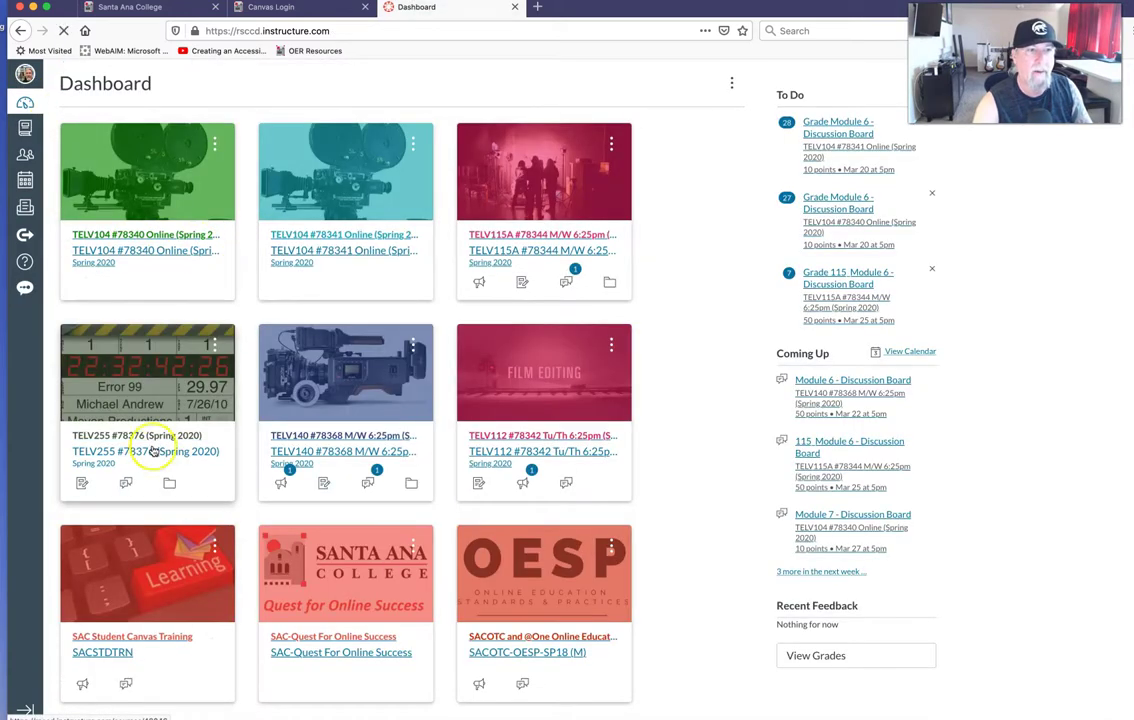
left_click(152, 450)
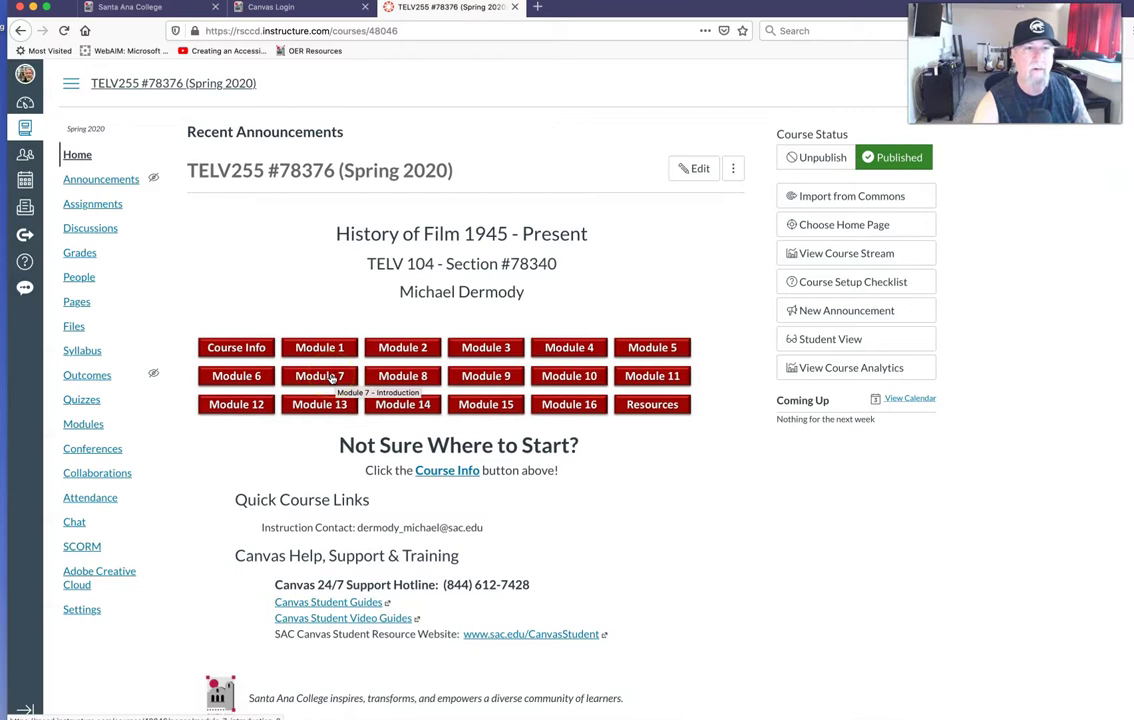
Step: Edit the TELV255 home page and select the Module 7 button image
left_click(694, 168)
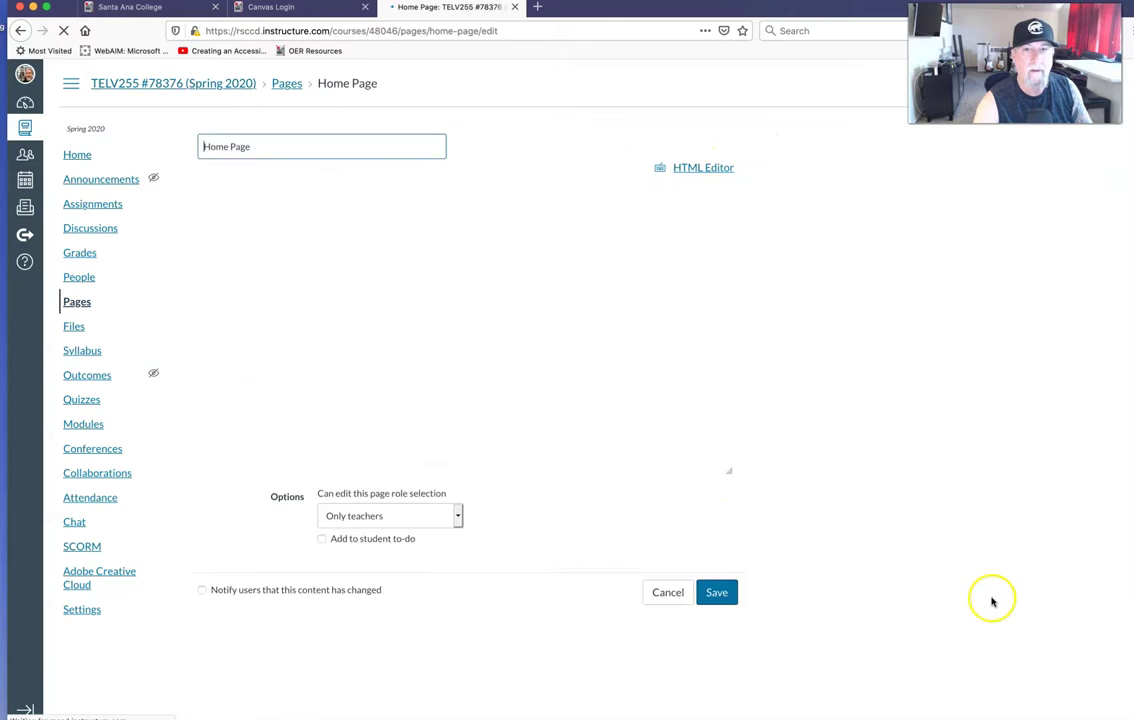
scroll(678, 380, "down", 3)
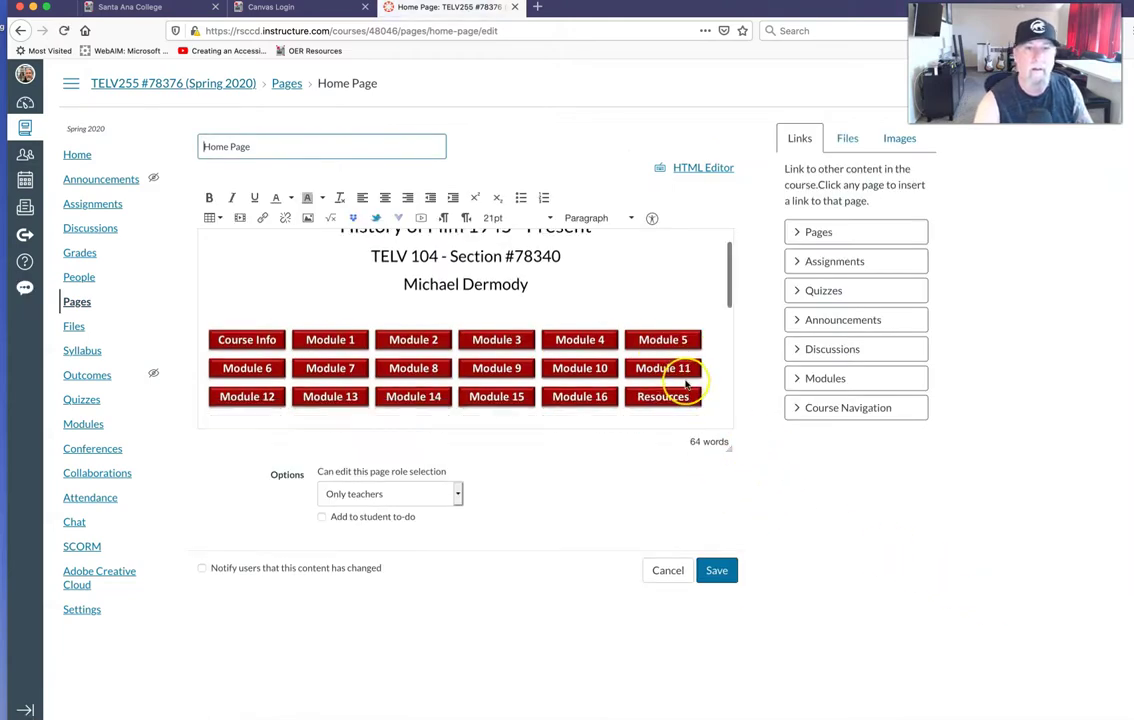
scroll(683, 382, "up", 2)
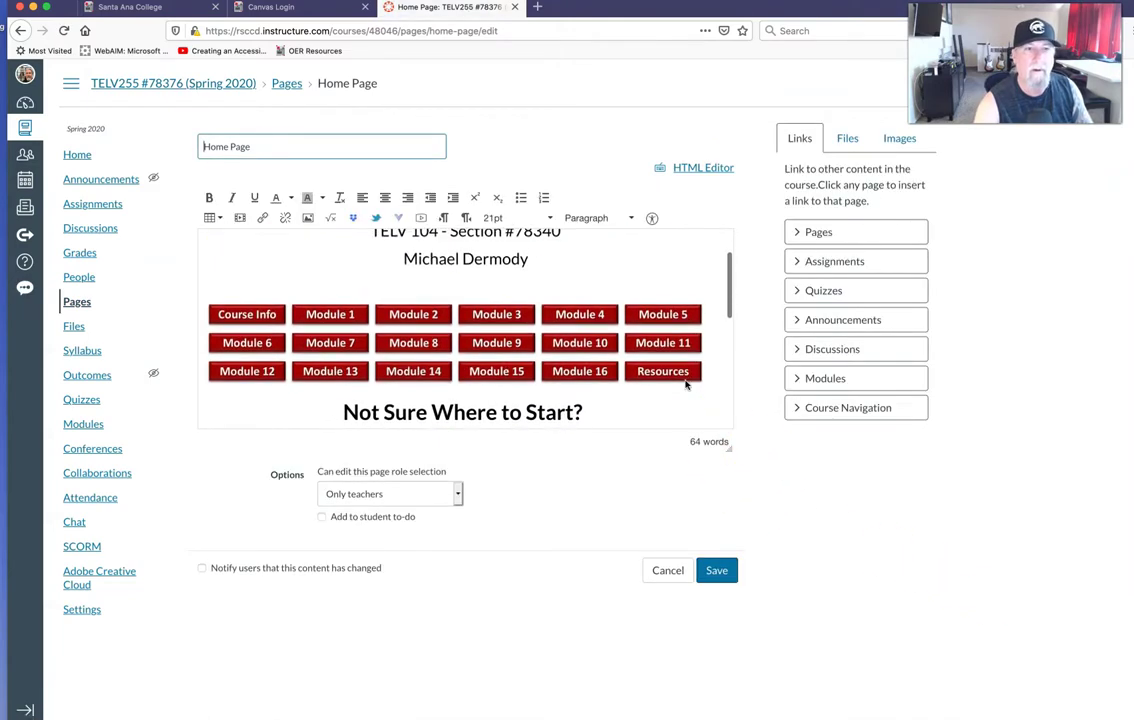
left_click(342, 347)
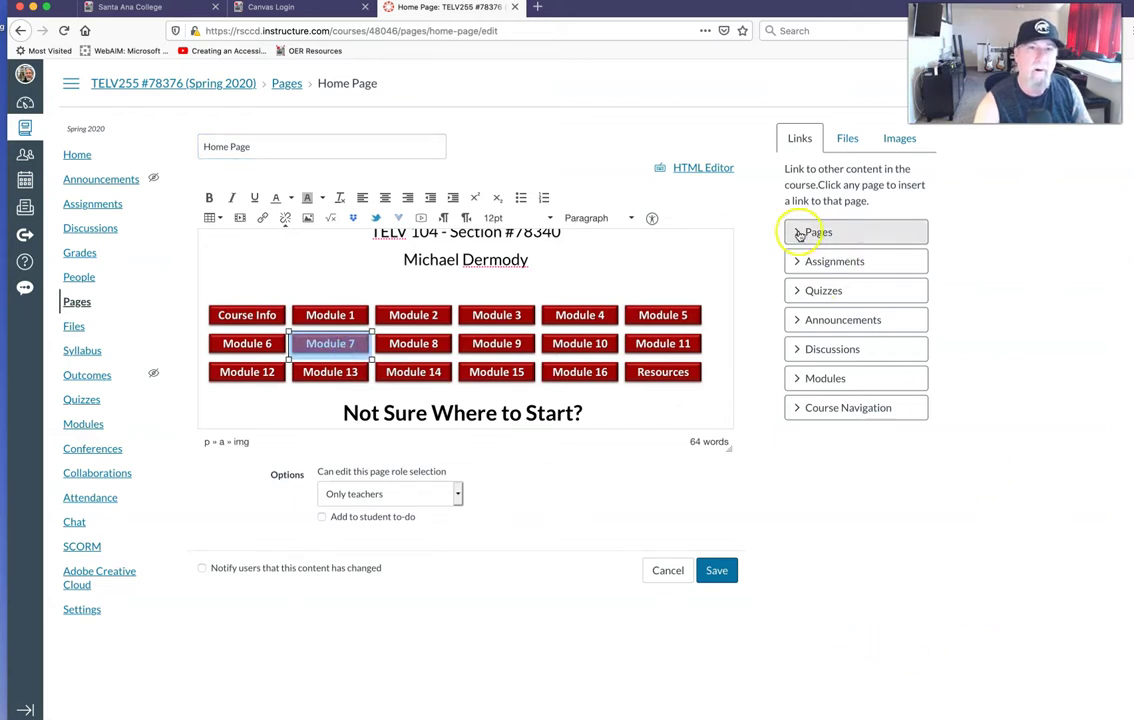
Step: Link Module 7 to the '112_Module 6 - Introduction' page and save the home page
left_click(800, 232)
scroll(856, 321, "down", 1)
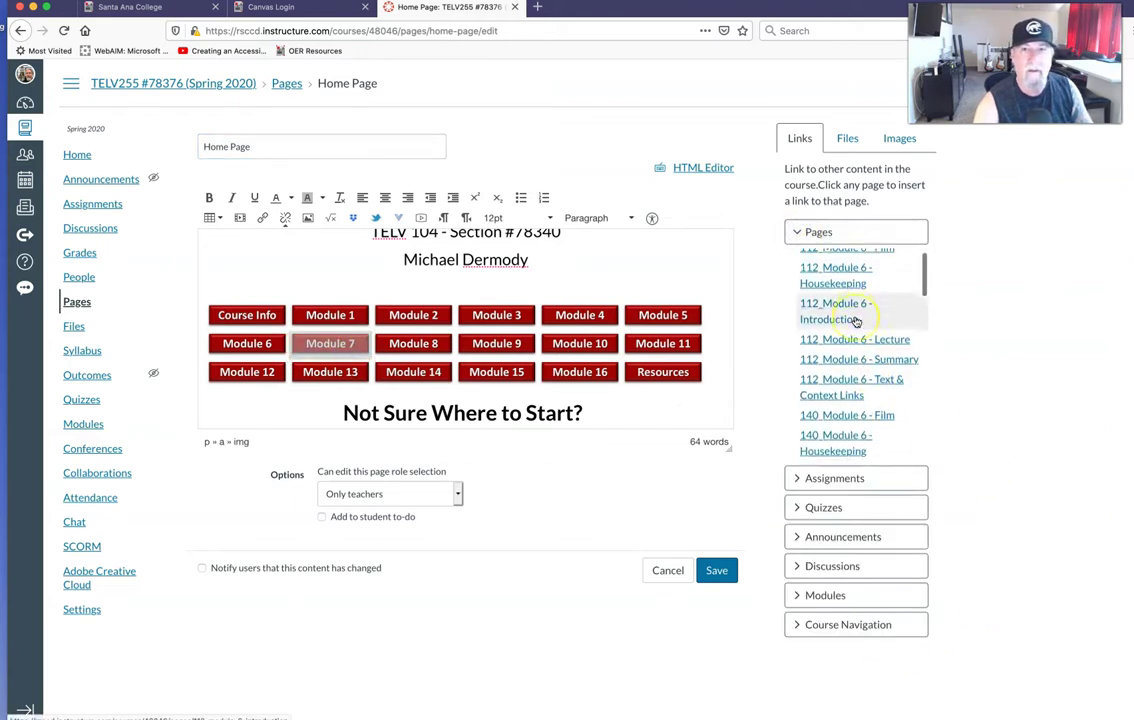
scroll(856, 321, "down", 3)
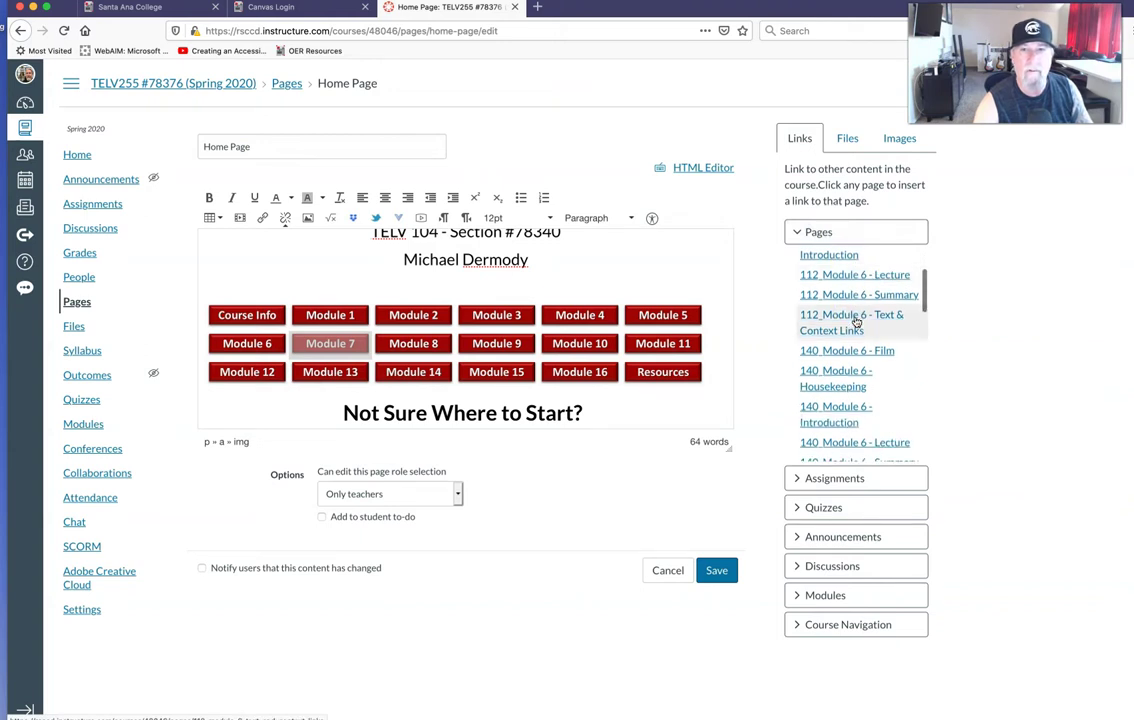
scroll(856, 321, "down", 10)
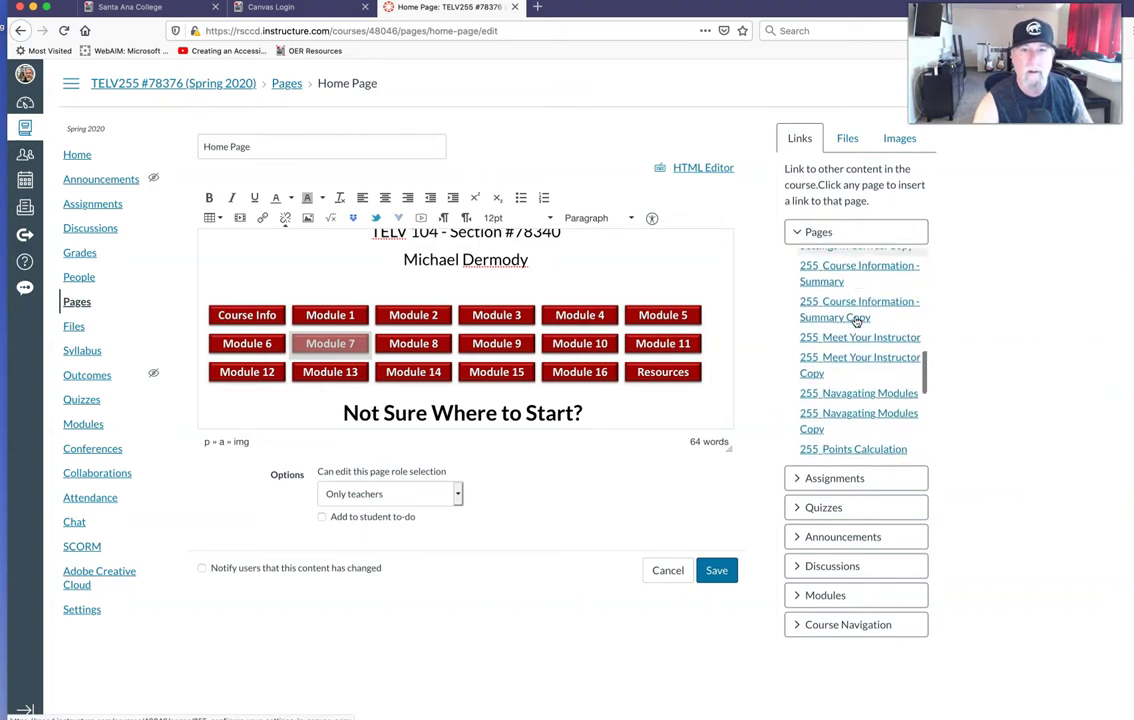
scroll(856, 321, "down", 5)
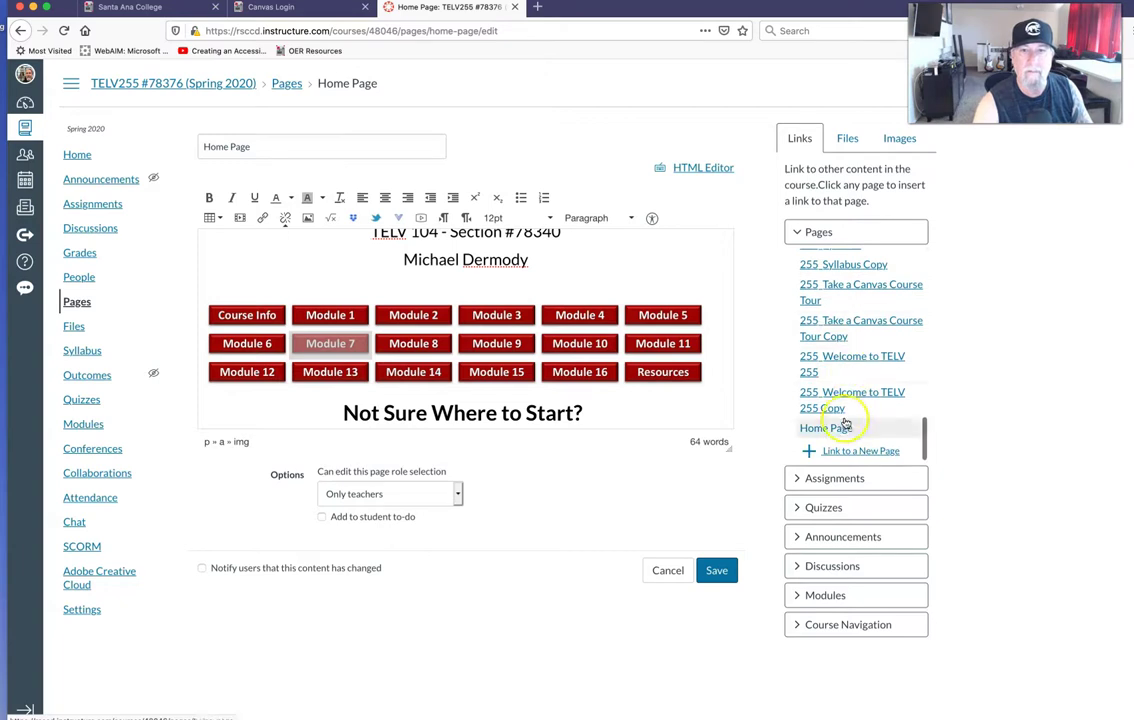
scroll(842, 424, "up", 5)
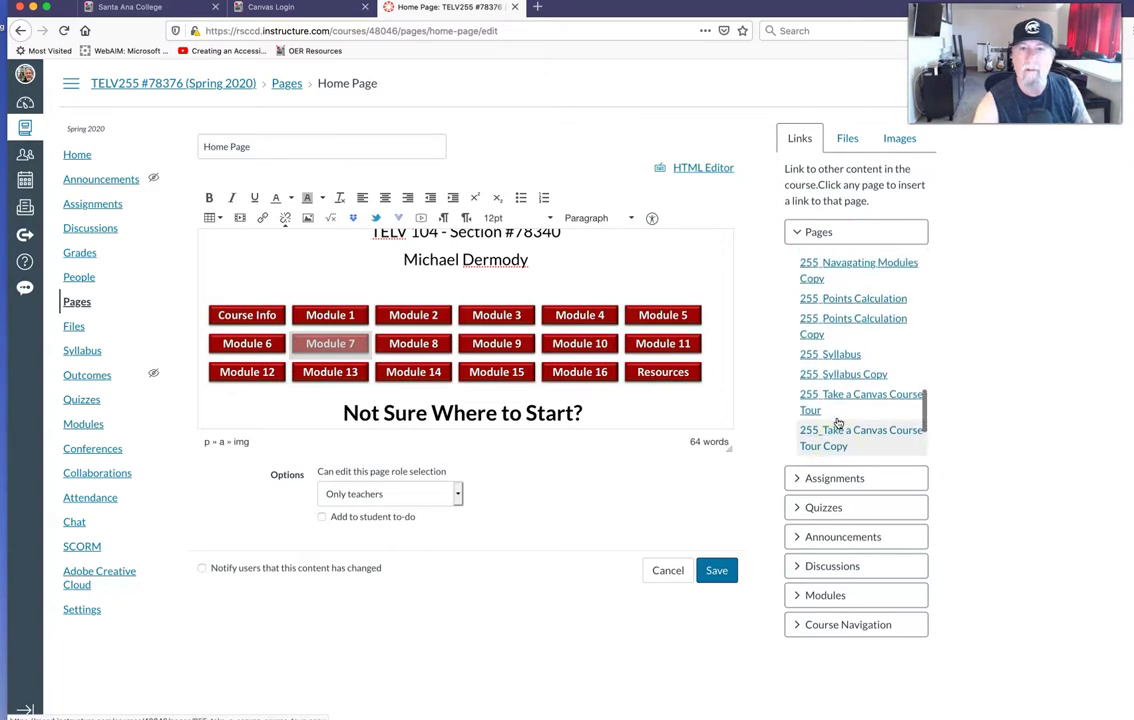
scroll(838, 424, "up", 8)
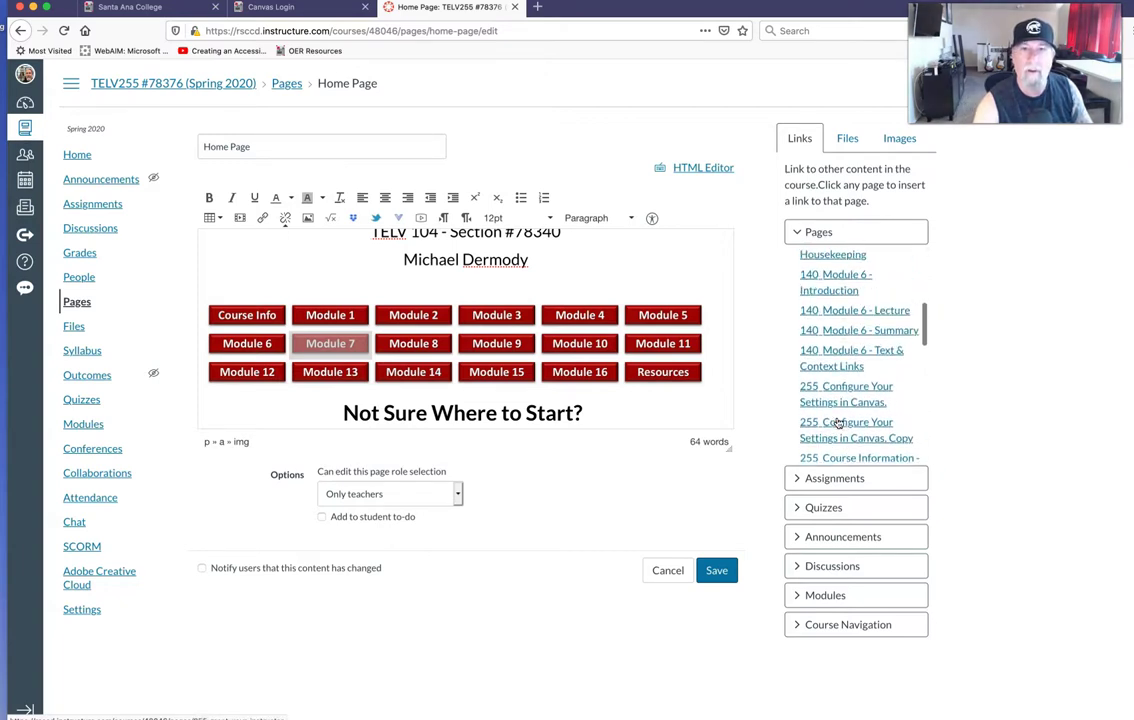
scroll(838, 424, "up", 10)
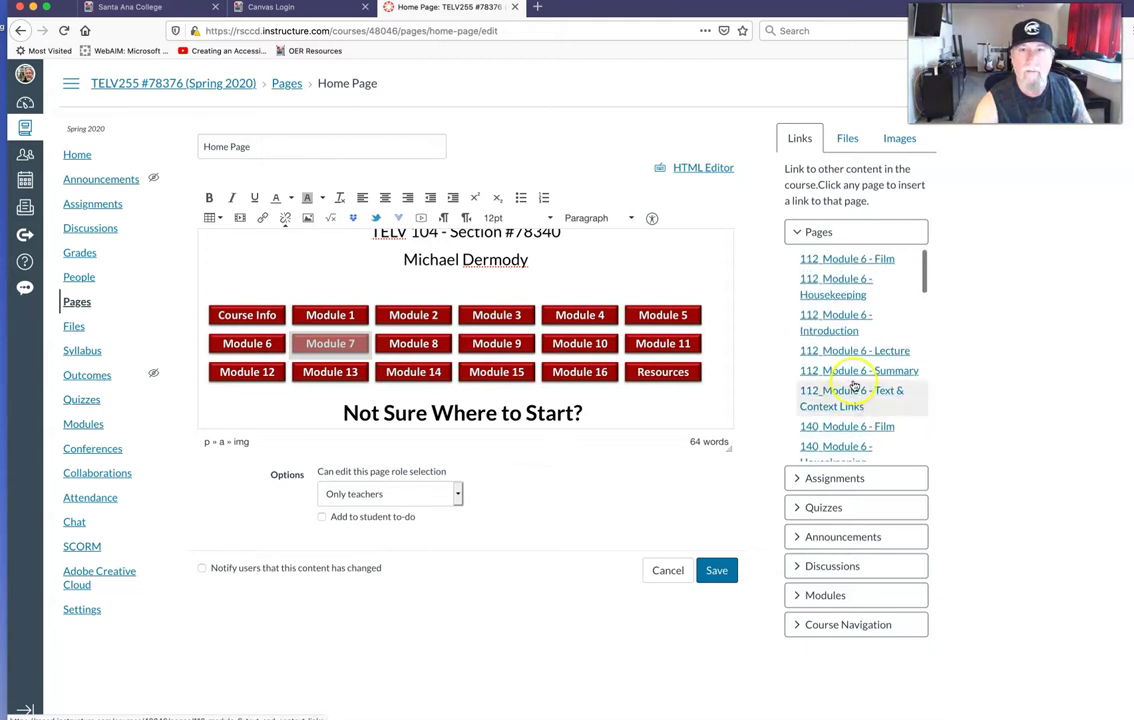
left_click(826, 330)
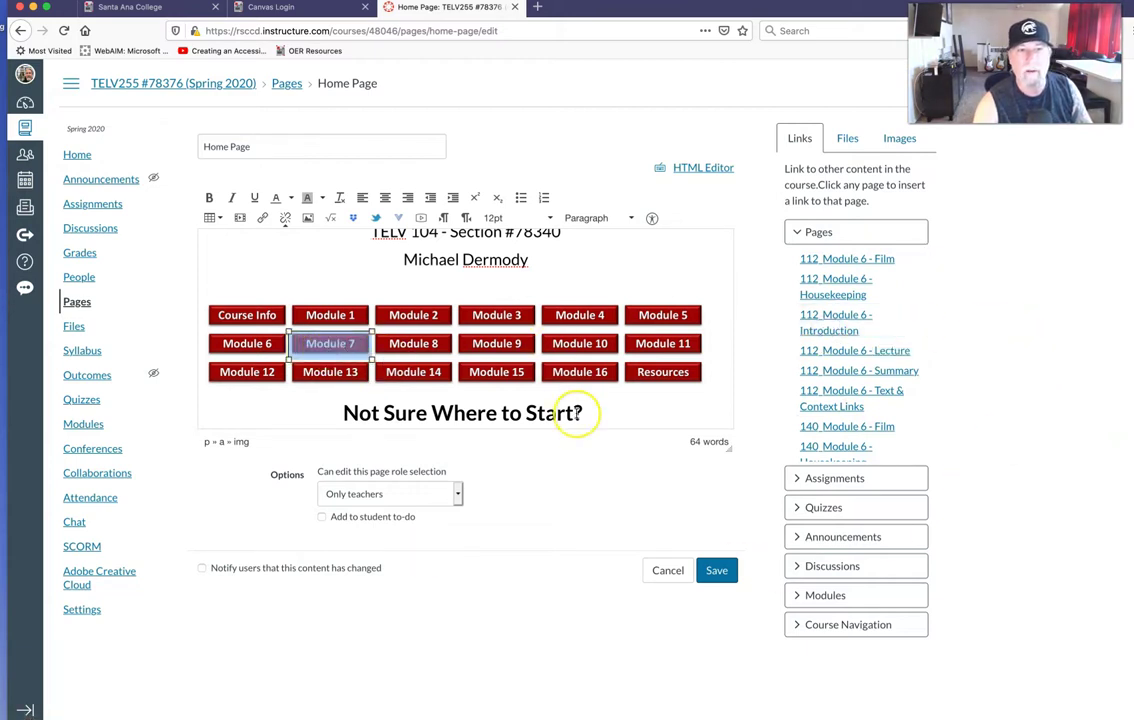
scroll(576, 413, "down", 2)
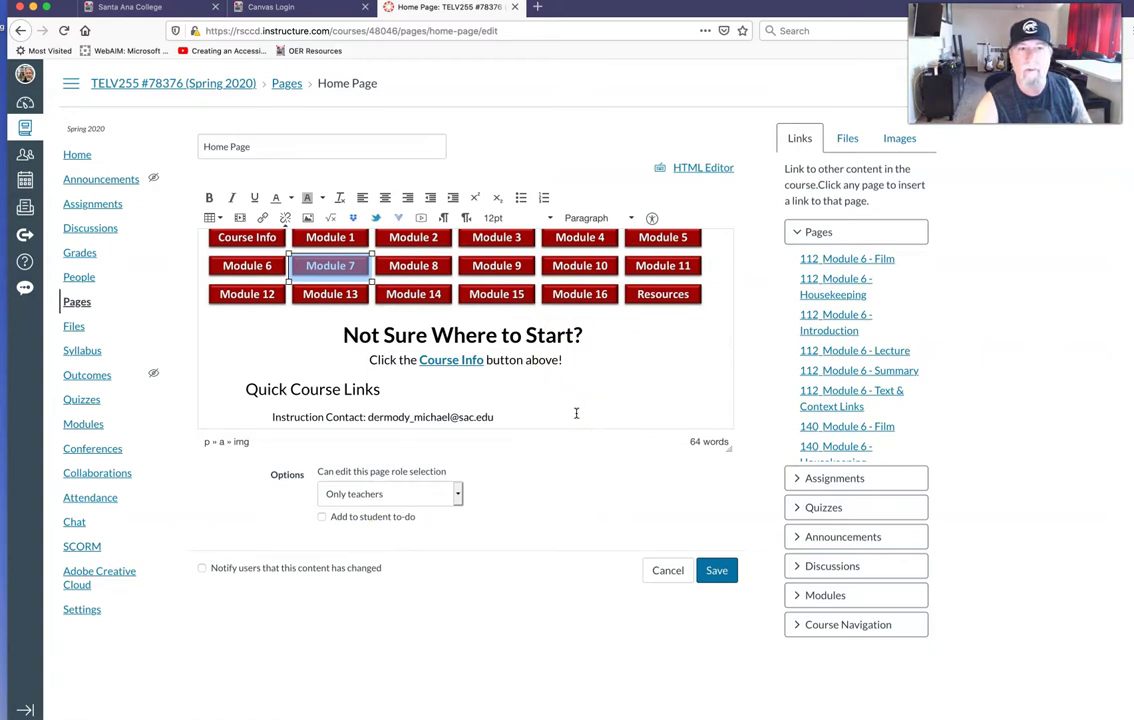
left_click(712, 577)
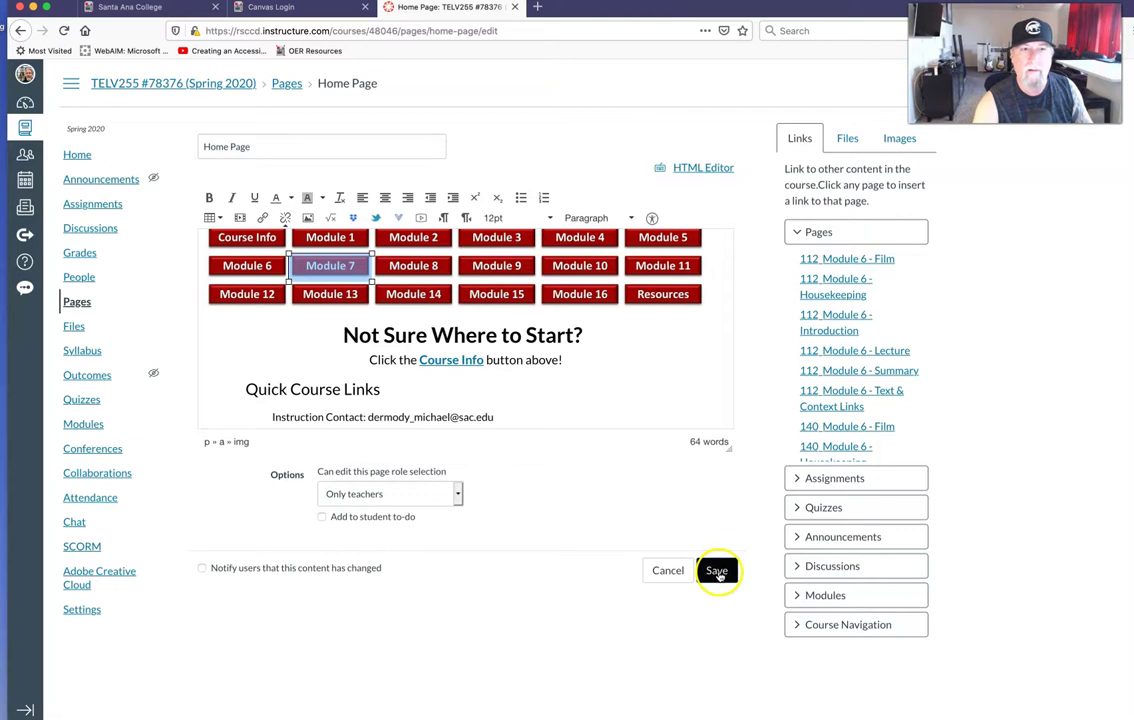
left_click(719, 576)
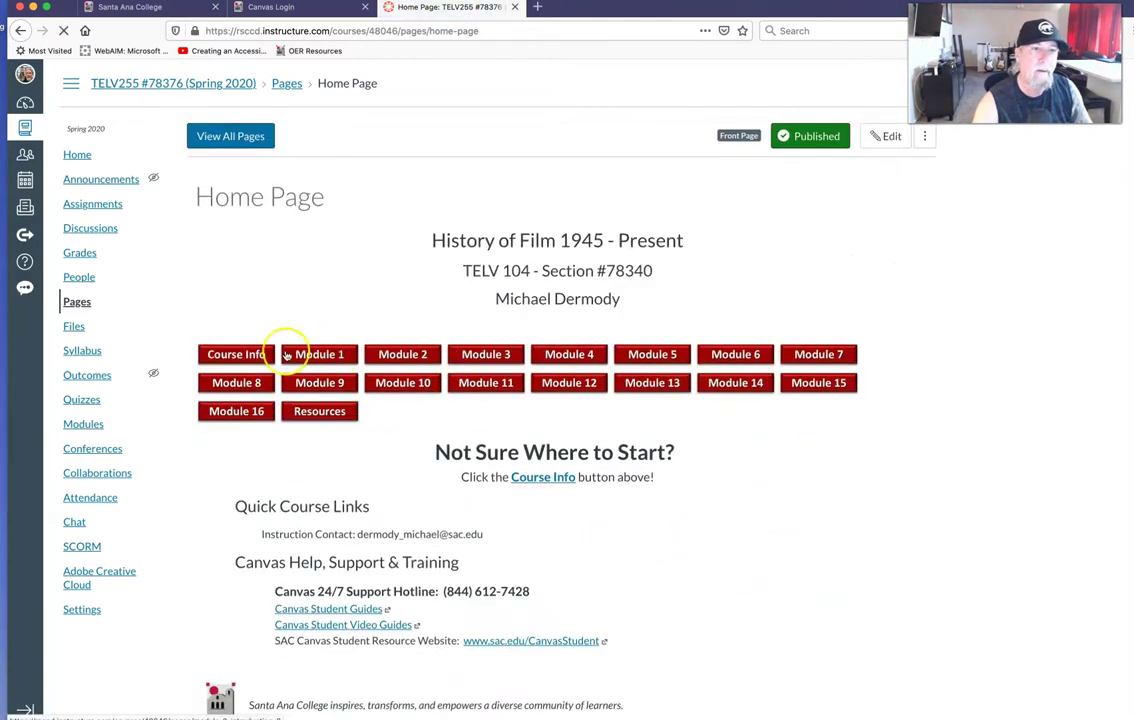
Step: Confirm the Module 7 button opens '112_Module 6 - Introduction', then return Home
left_click(818, 354)
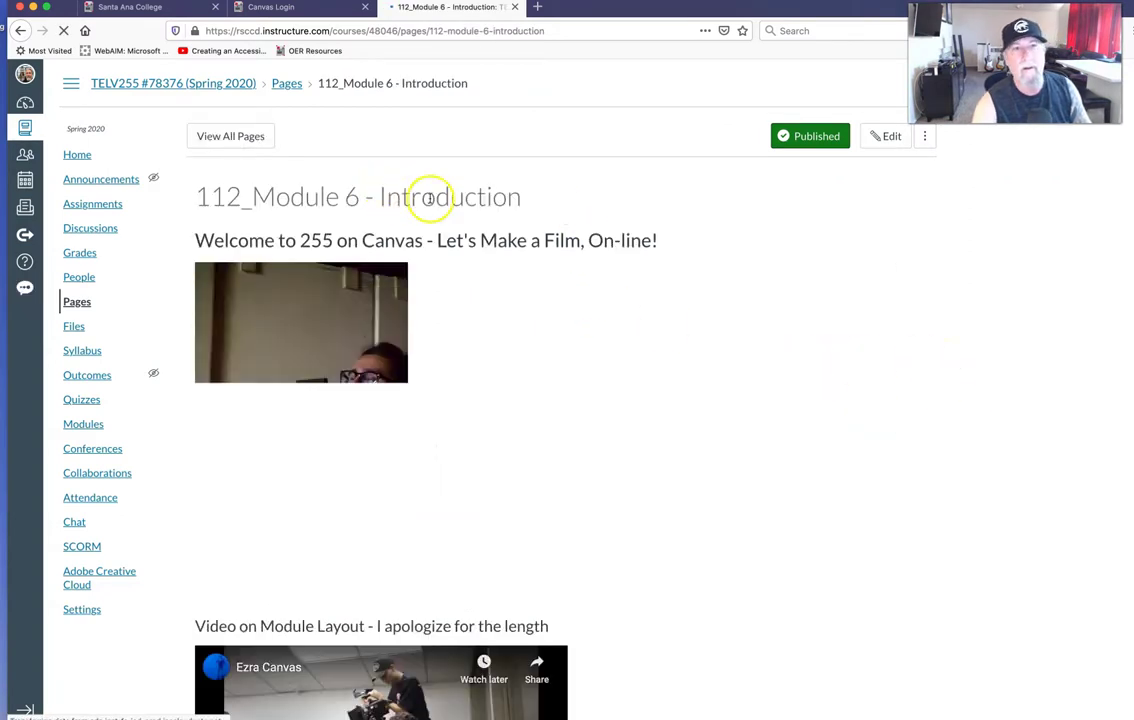
scroll(737, 372, "down", 5)
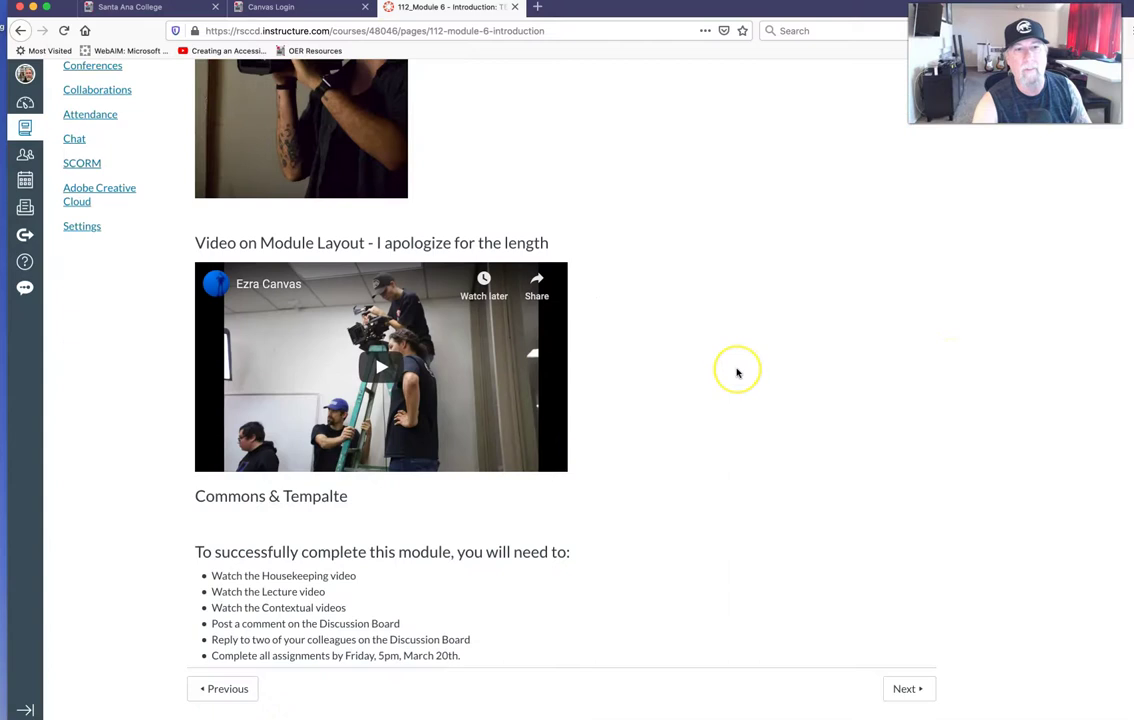
scroll(737, 372, "up", 5)
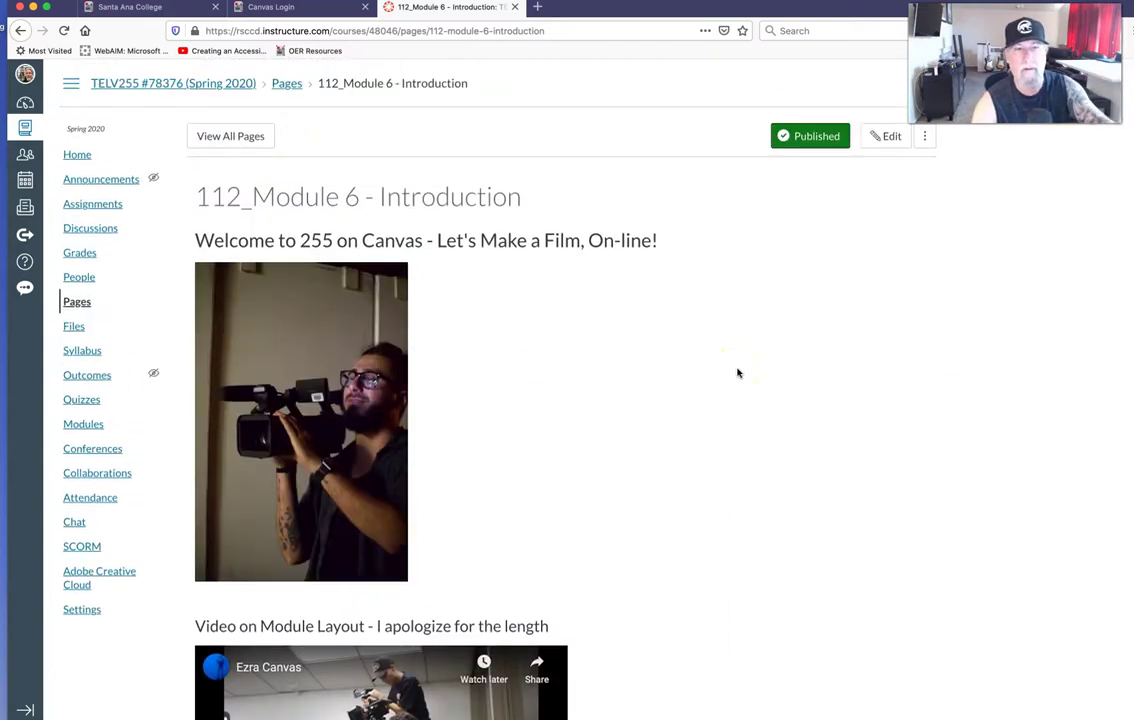
left_click(77, 154)
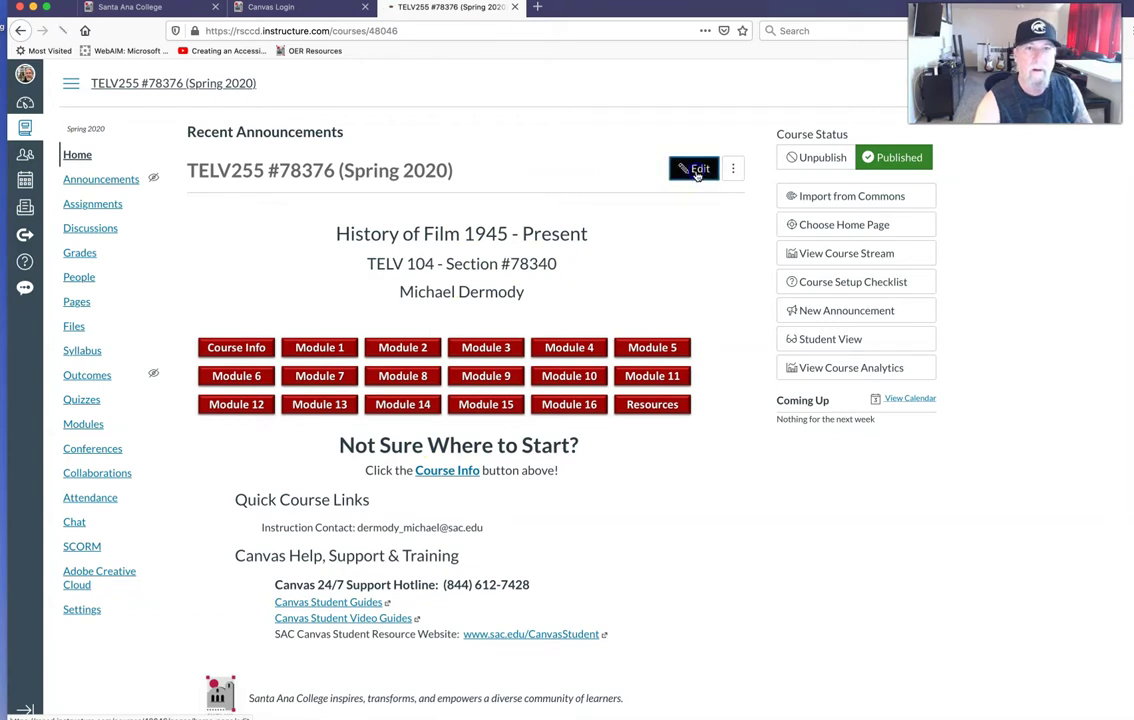
Step: Edit the home page, select the Course Info link text to inspect it, then cancel without saving
left_click(697, 170)
scroll(553, 345, "down", 5)
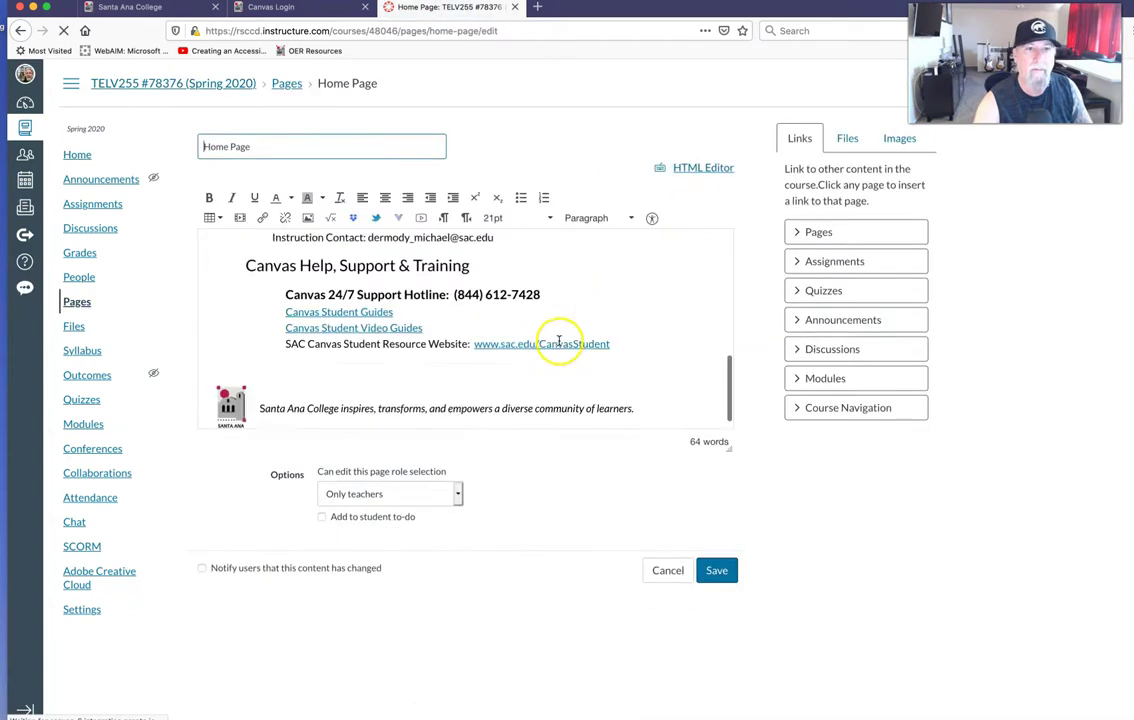
scroll(557, 338, "up", 3)
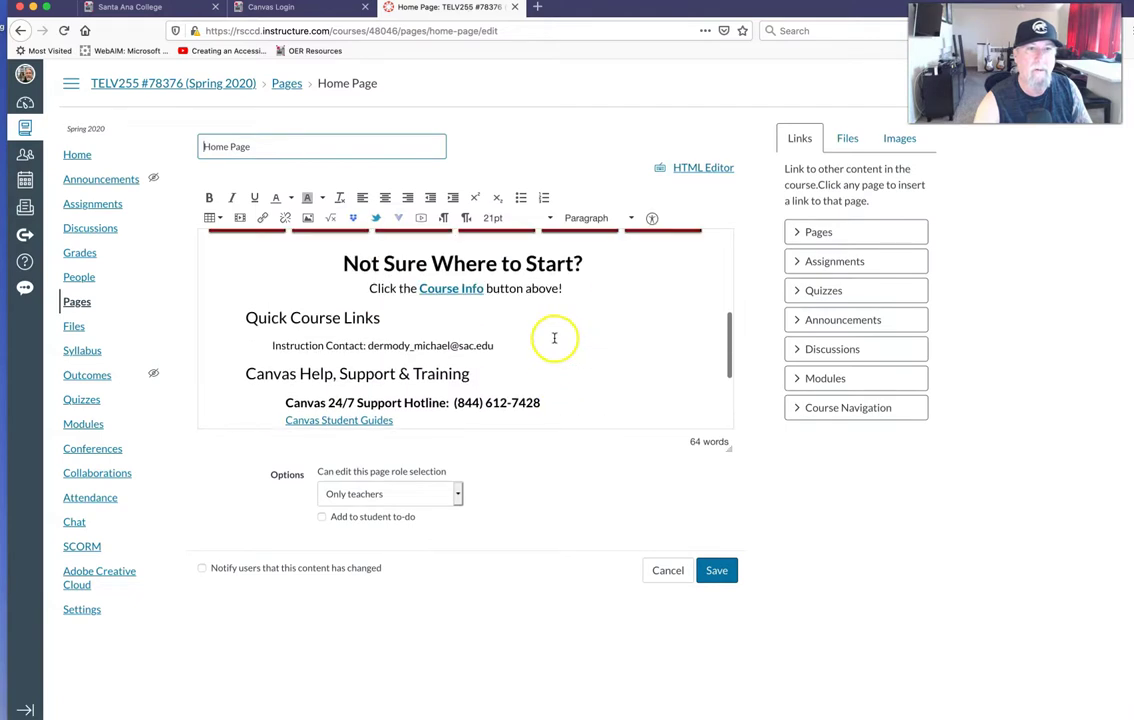
left_click(481, 291)
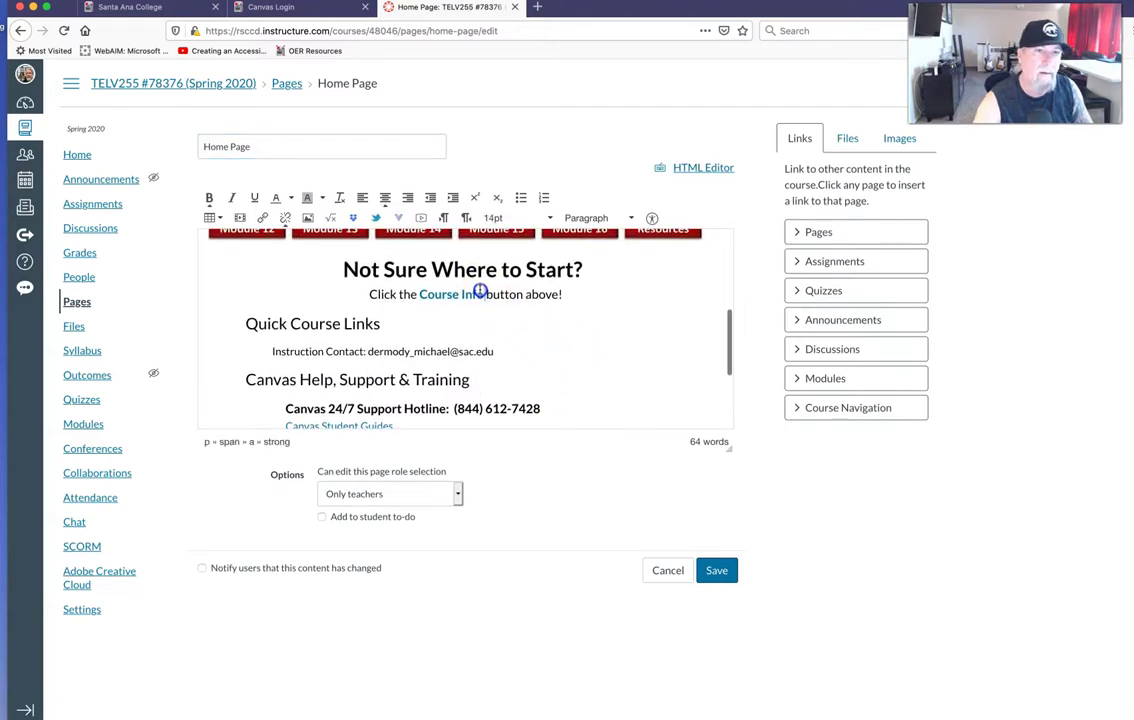
left_click(489, 310)
left_click_drag(484, 295, 427, 294)
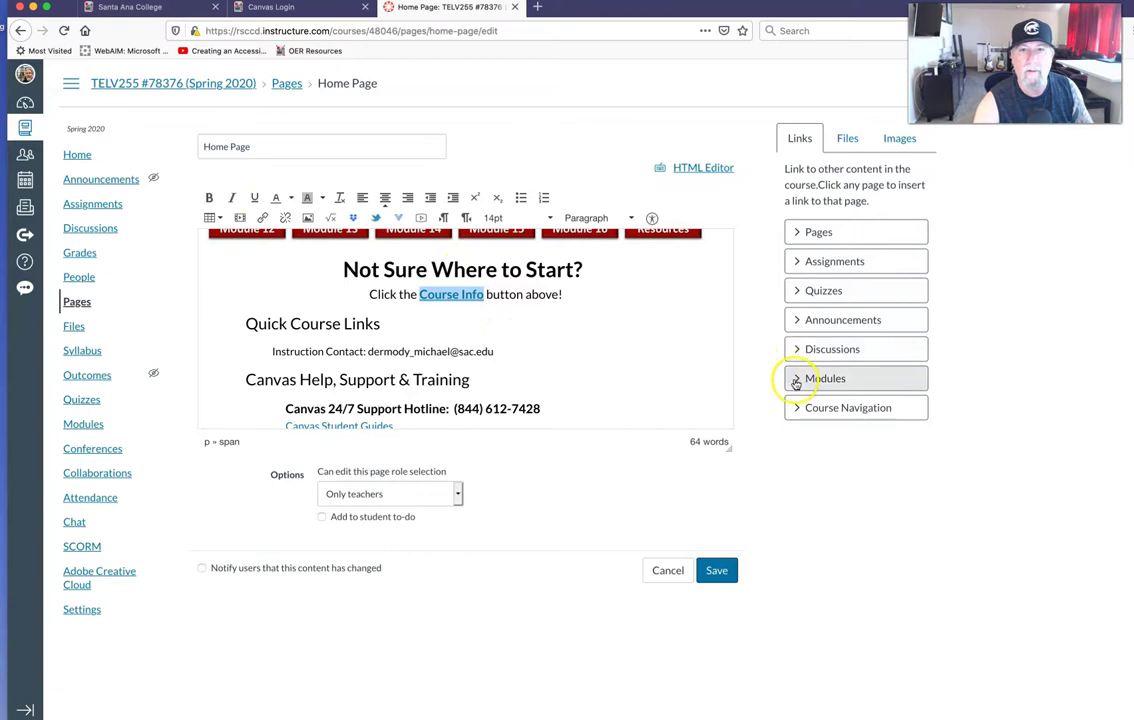
scroll(660, 365, "down", 5)
left_click(660, 392)
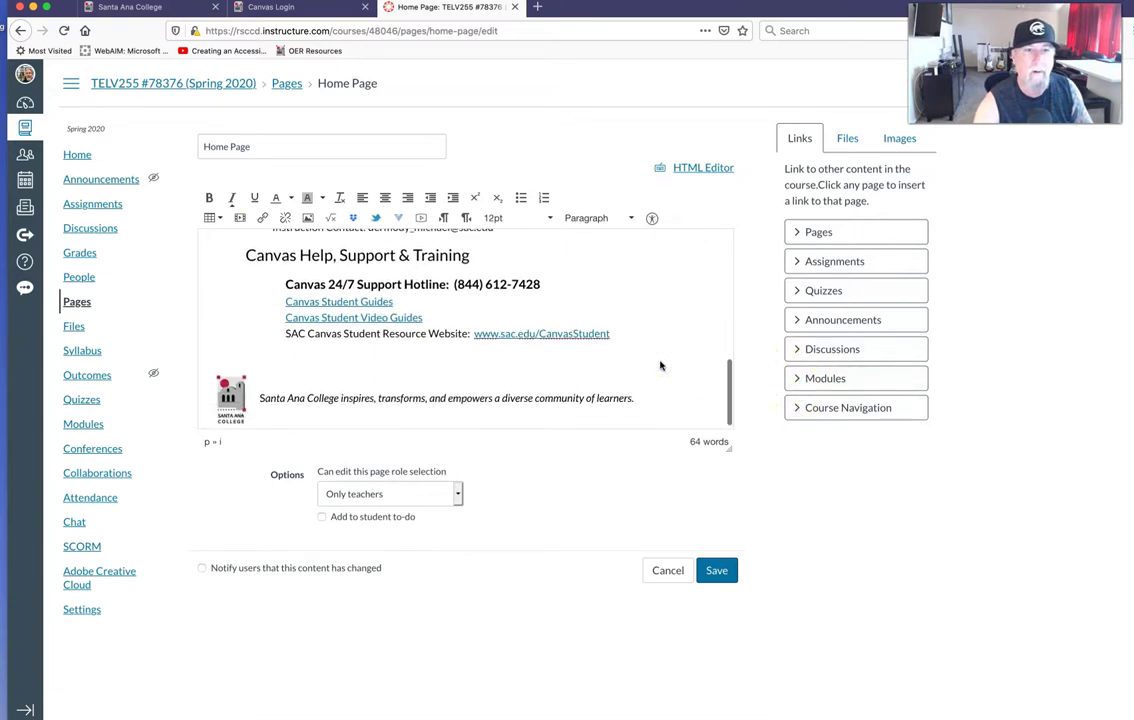
scroll(660, 365, "up", 10)
left_click(662, 574)
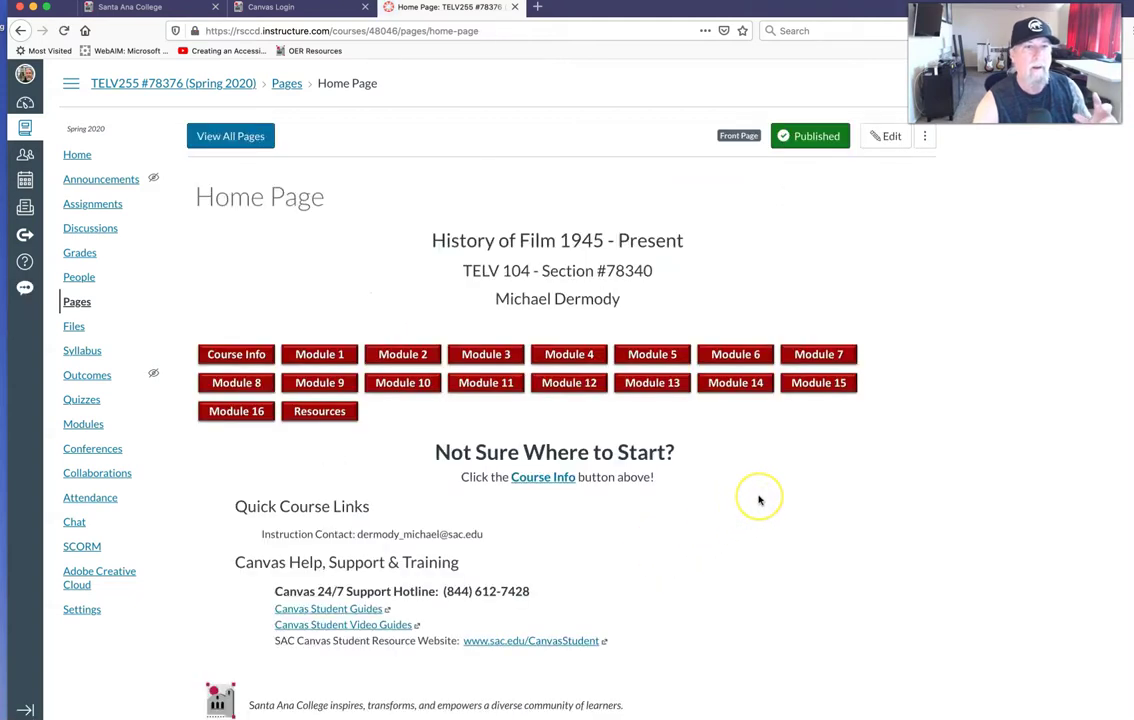
Step: Reopen the home page editor and select the Course Info button image
scroll(759, 500, "down", 1)
scroll(759, 500, "up", 1)
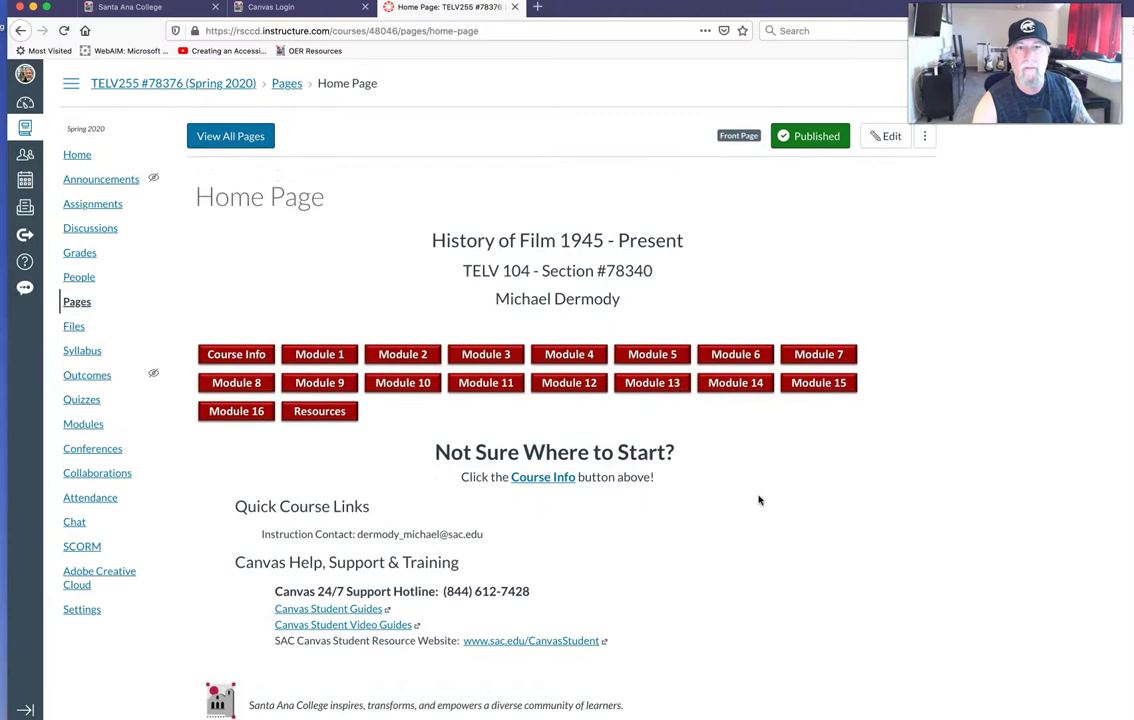
scroll(759, 500, "down", 1)
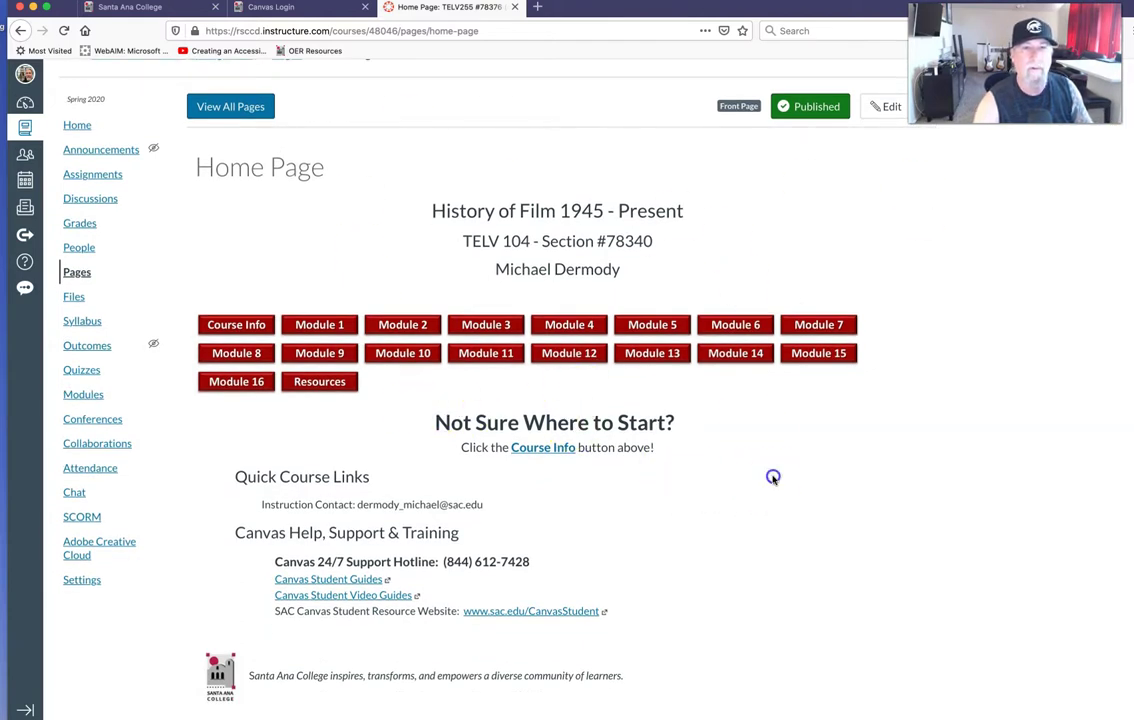
scroll(777, 473, "up", 1)
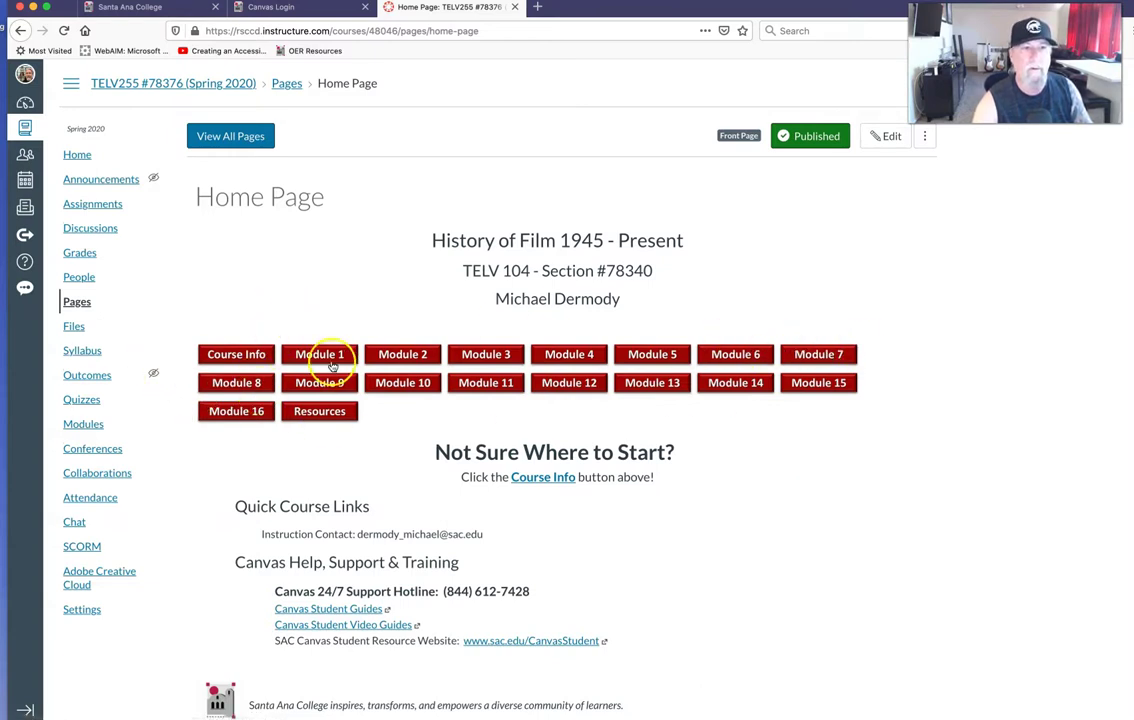
left_click(888, 136)
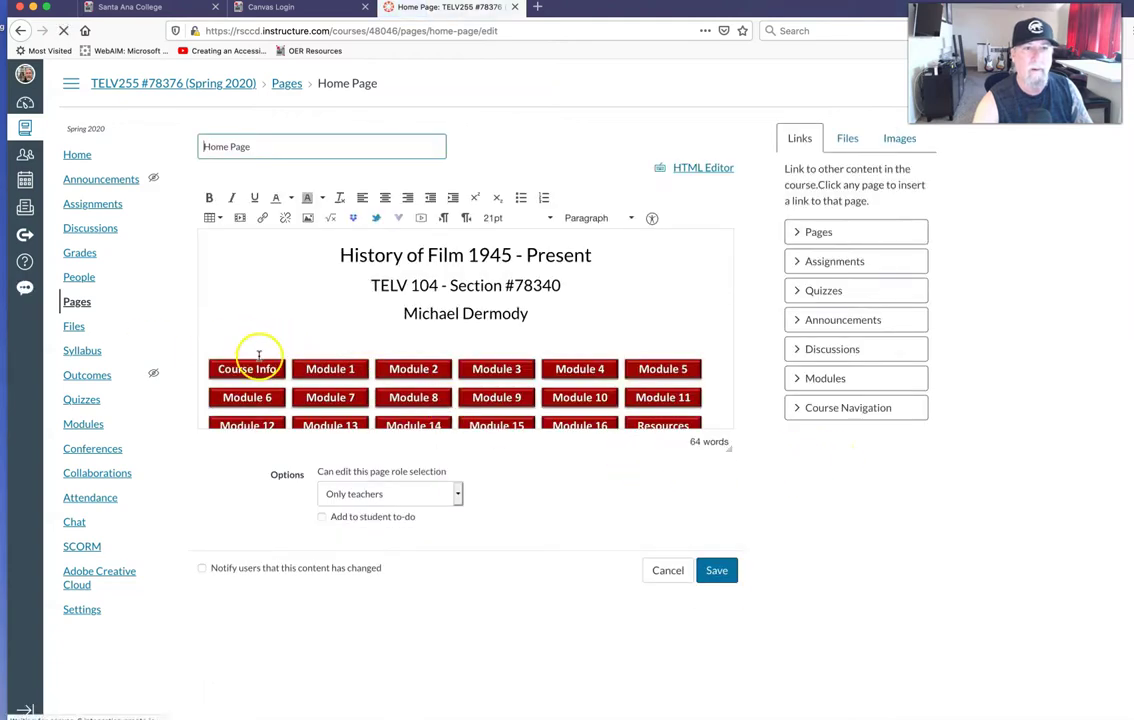
left_click(228, 369)
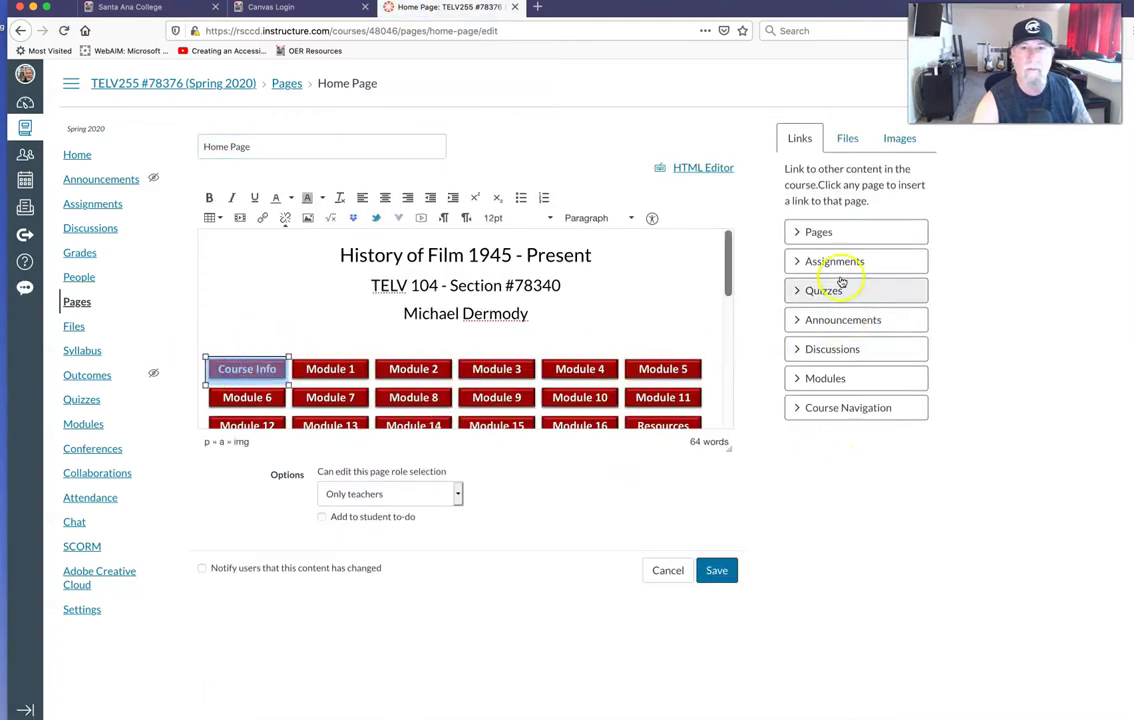
Step: Link Course Info to the '255_Welcome to TELV 255' page from the Pages list, then deselect it
left_click(795, 234)
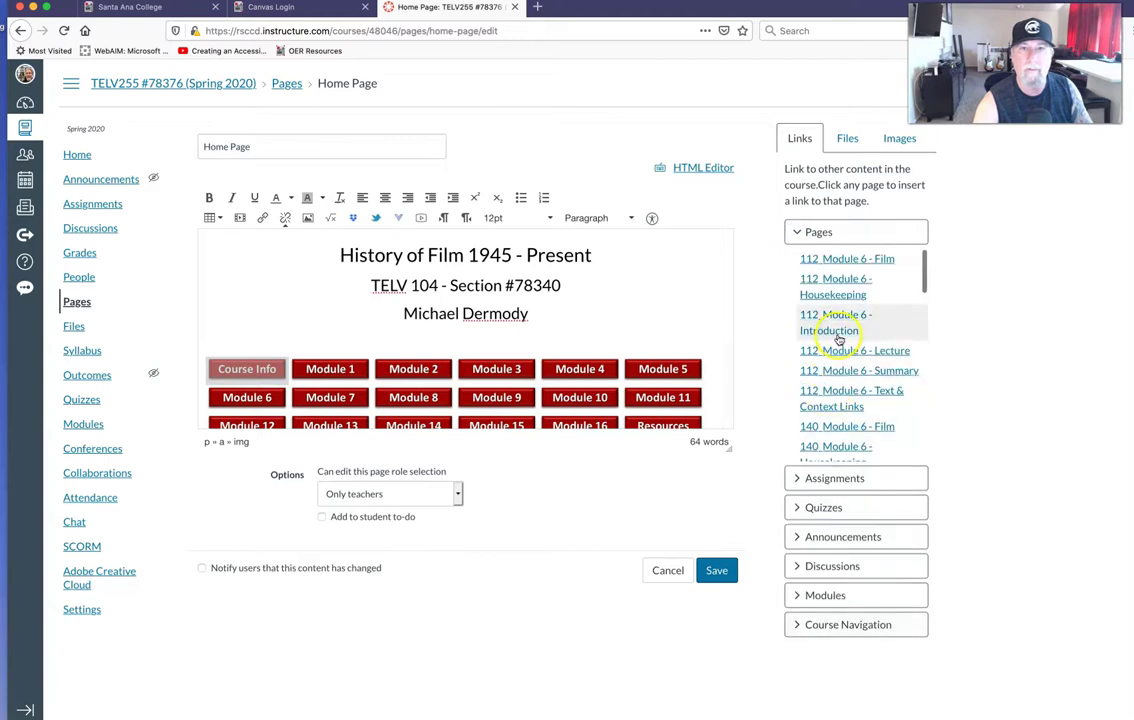
scroll(851, 295, "down", 8)
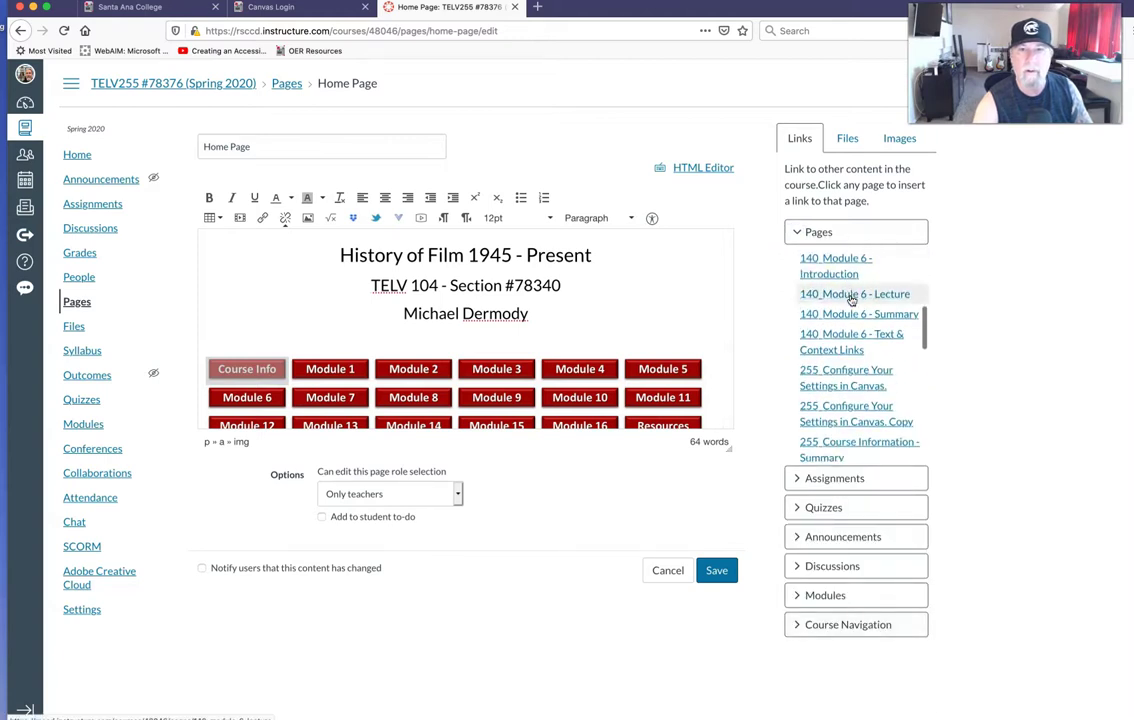
left_click(817, 331)
scroll(843, 328, "down", 10)
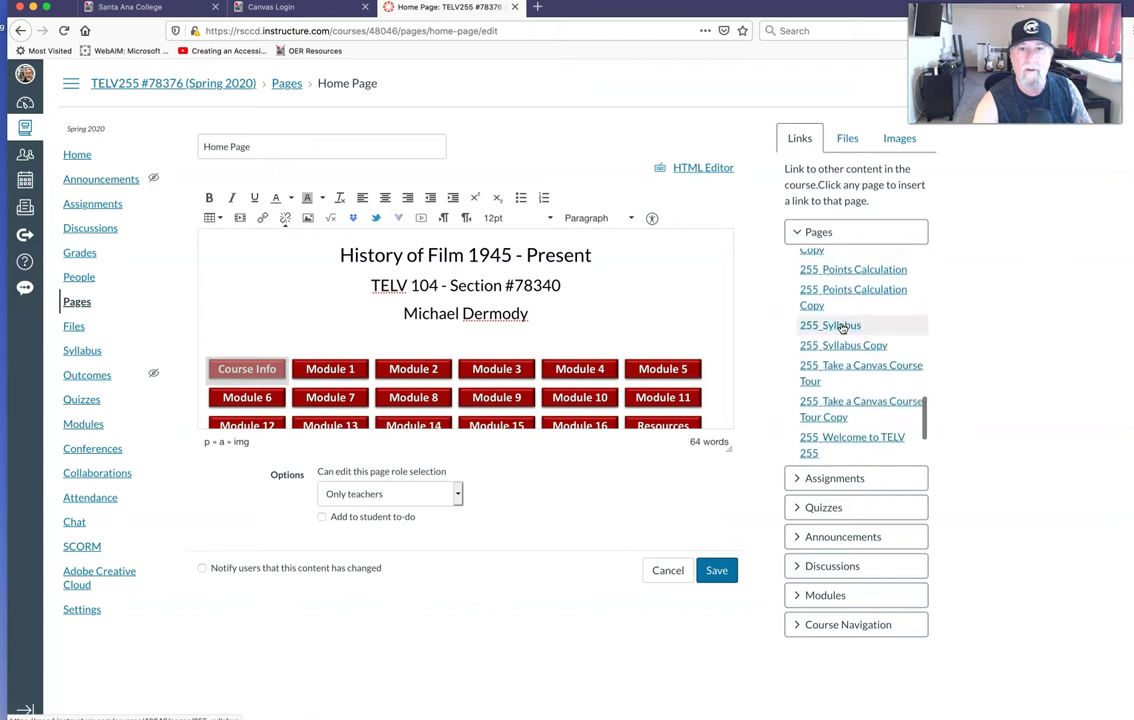
scroll(843, 328, "down", 3)
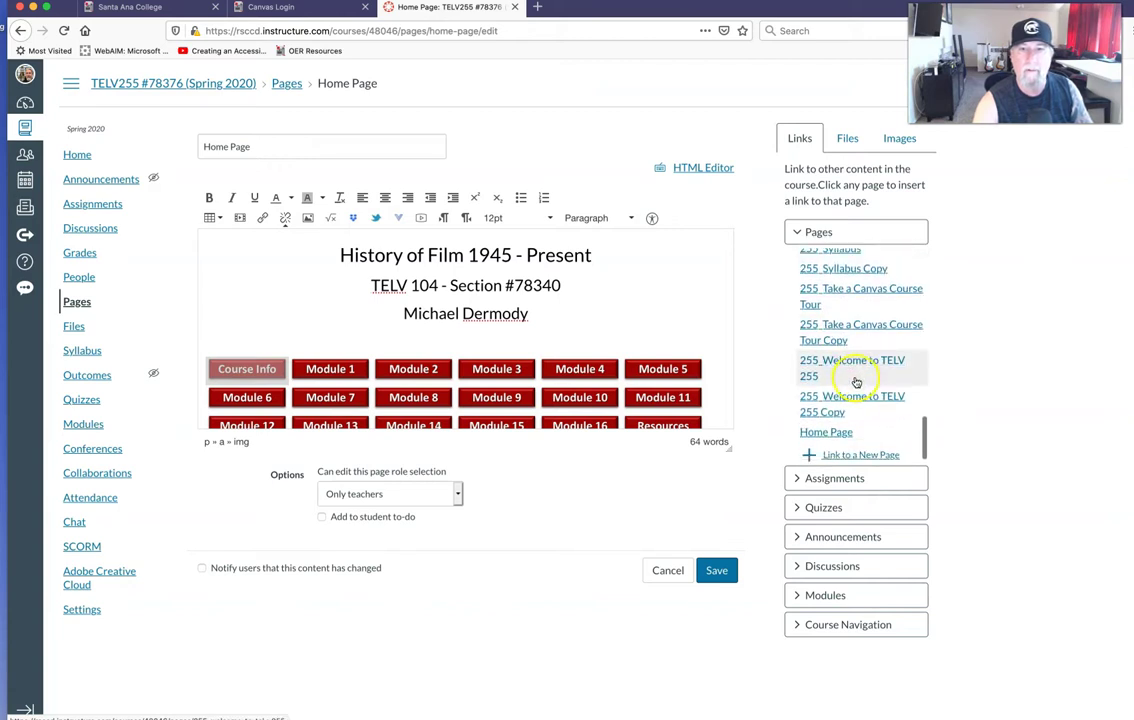
scroll(855, 382, "up", 1)
scroll(858, 385, "down", 1)
left_click(838, 405)
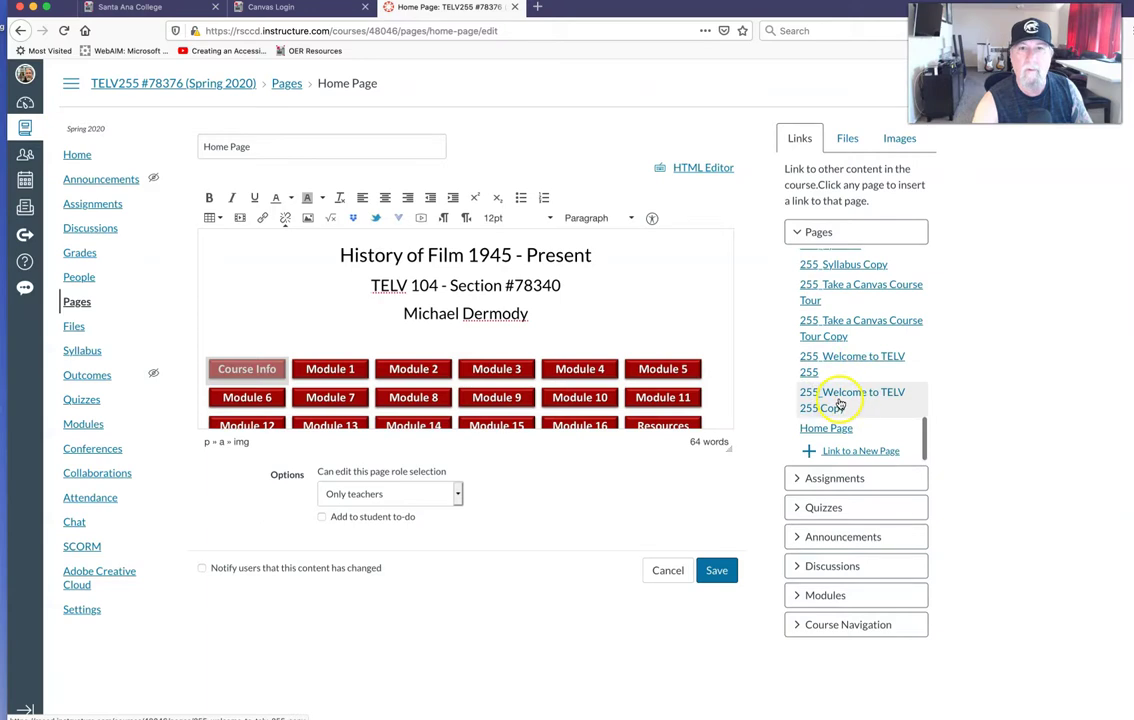
left_click(853, 364)
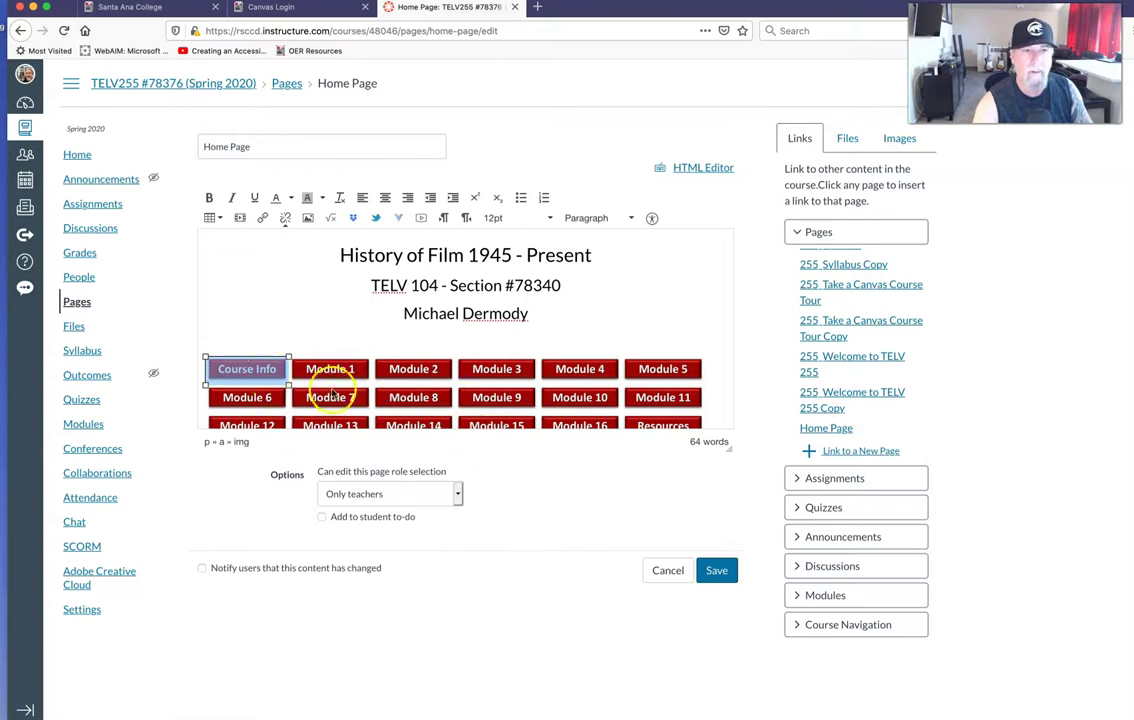
left_click(546, 494)
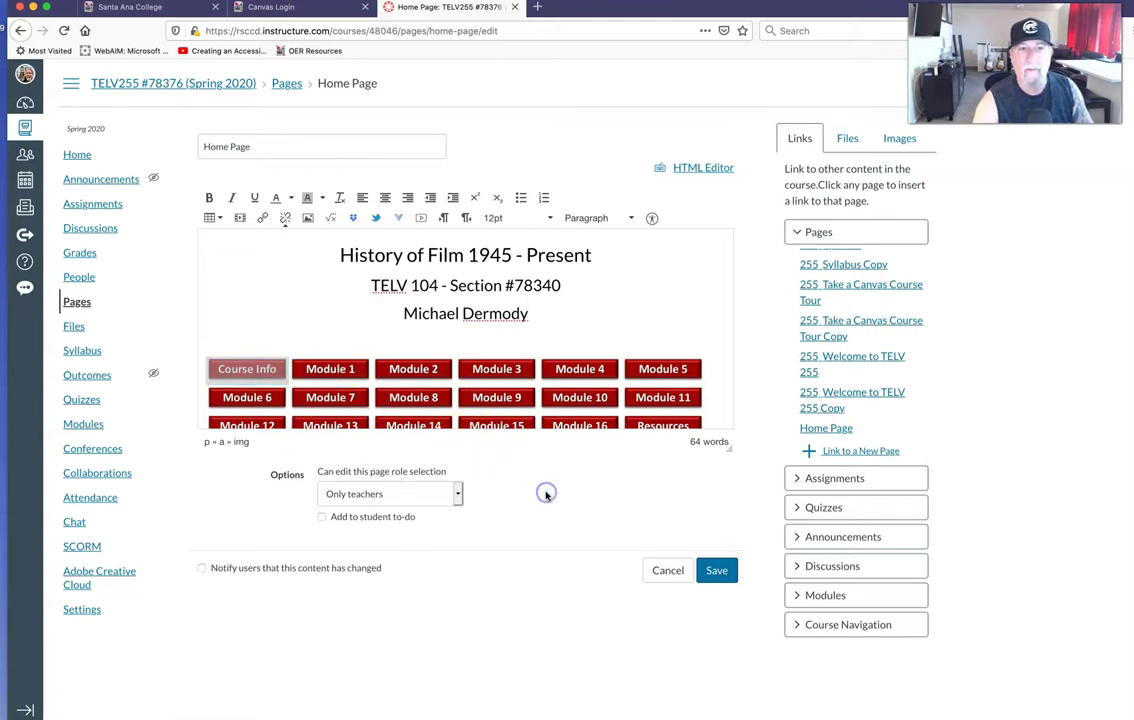
Step: Select the Module 1 button and link it to the '112_Module 6 - Introduction' page
scroll(557, 350, "down", 2)
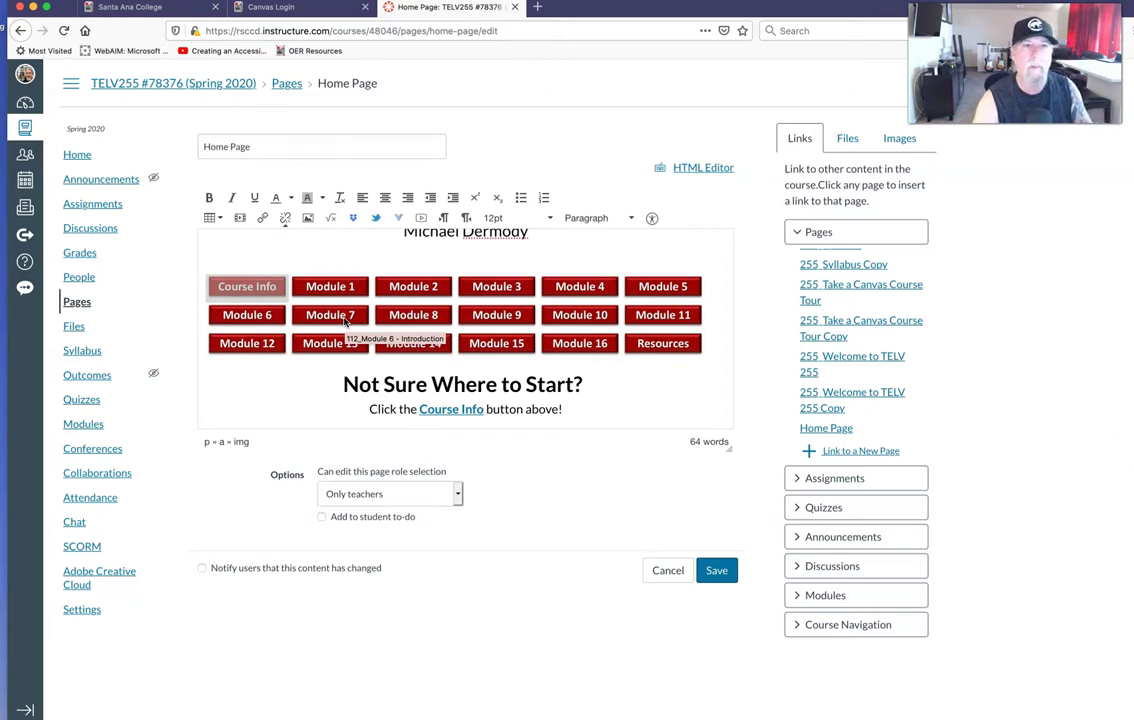
left_click(345, 319)
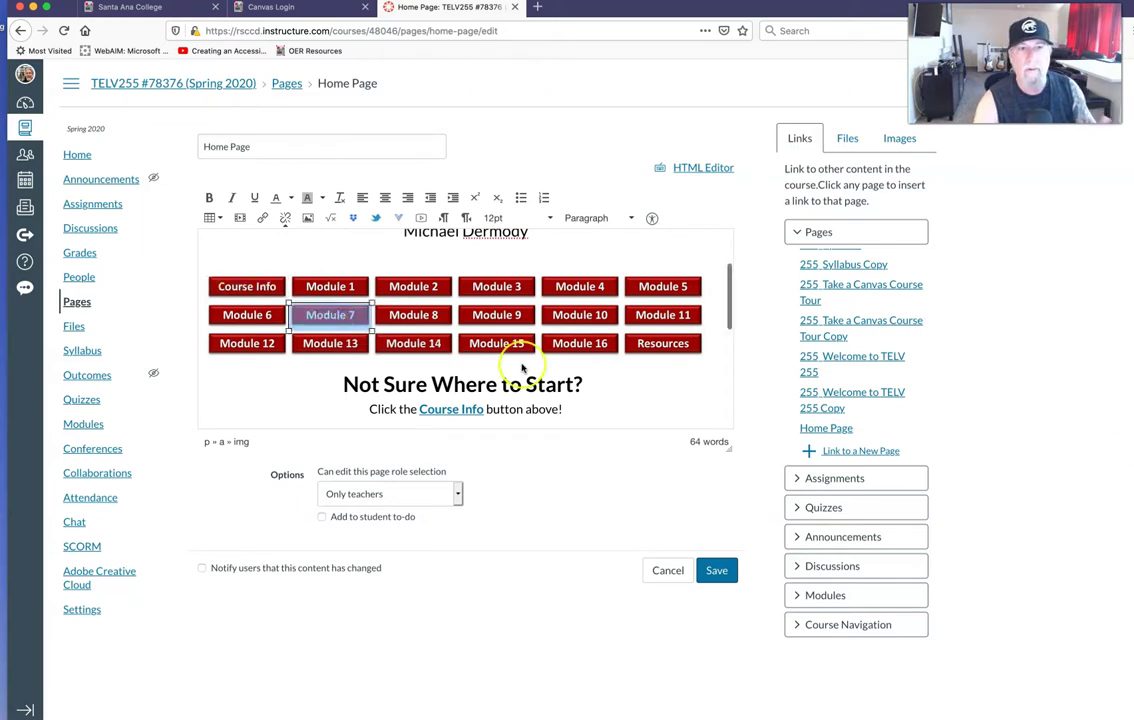
left_click(564, 490)
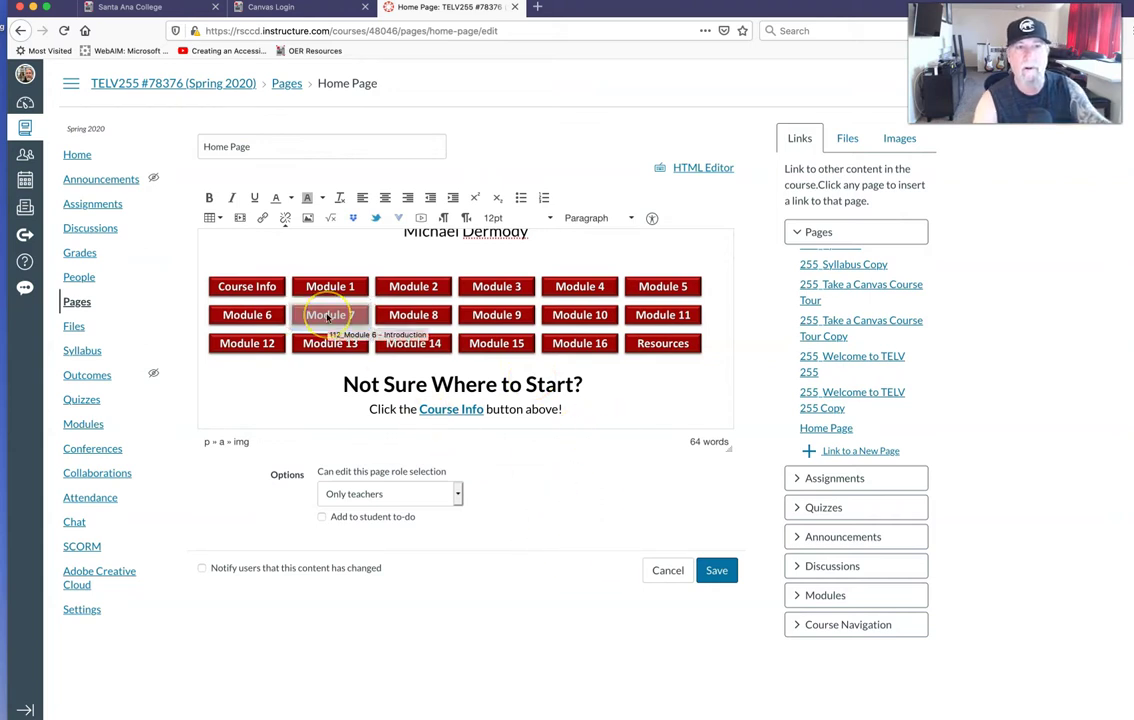
left_click_drag(327, 317, 343, 291)
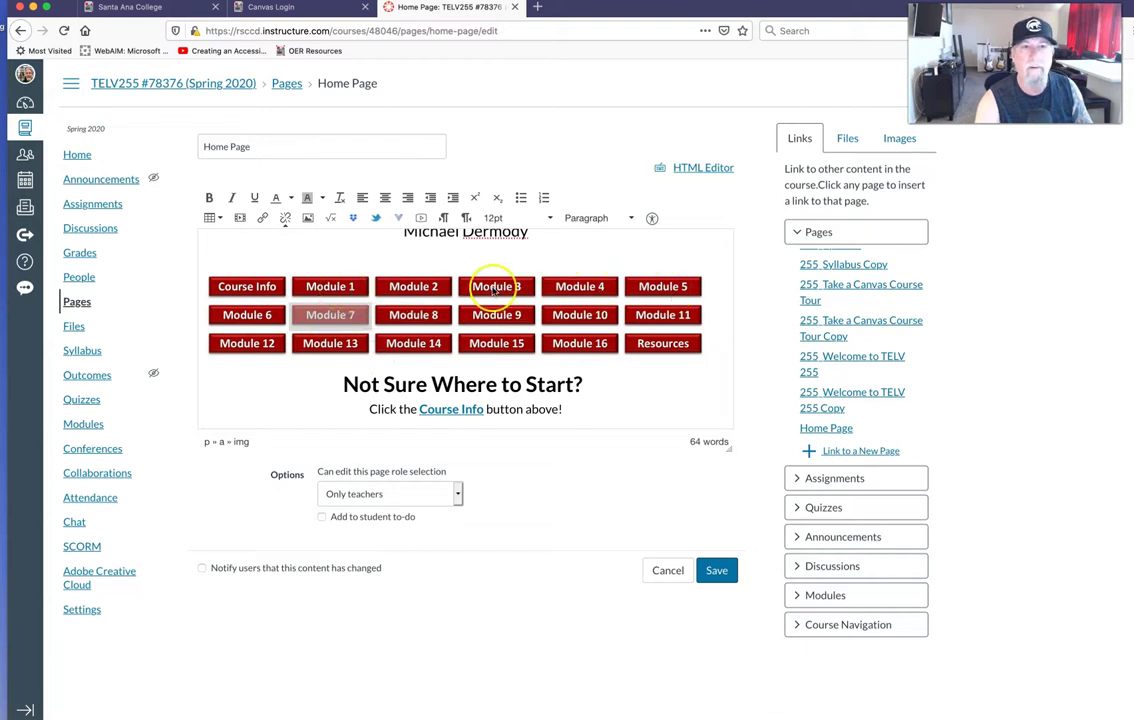
left_click(333, 288)
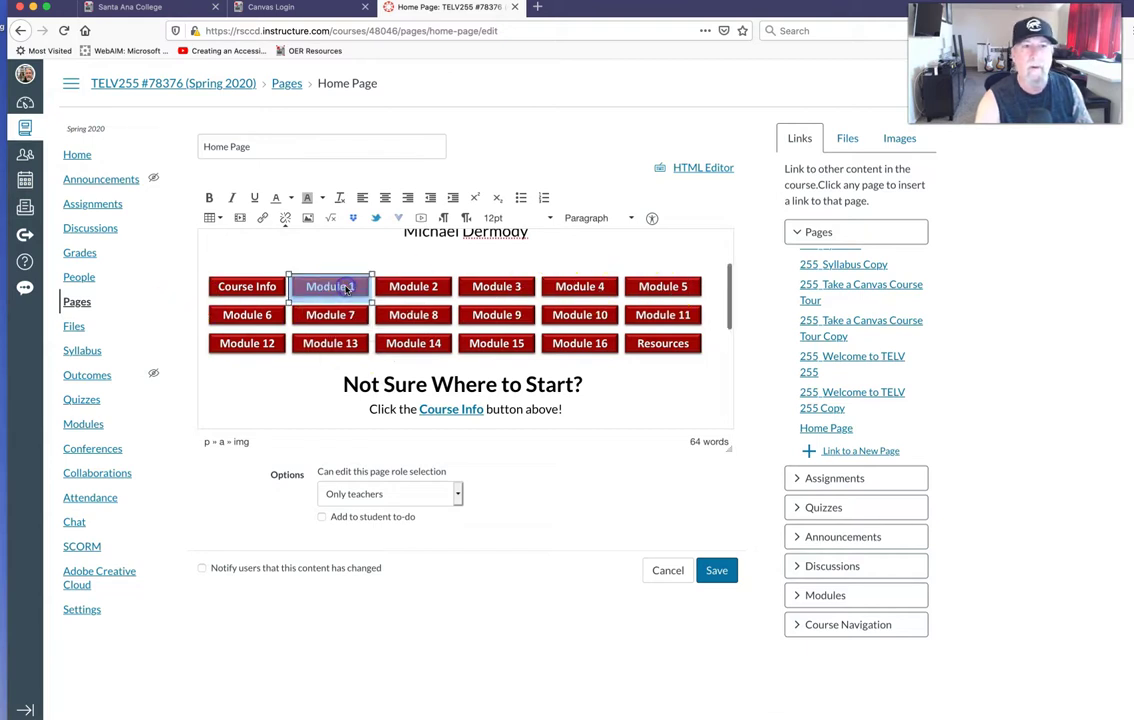
scroll(843, 358, "up", 10)
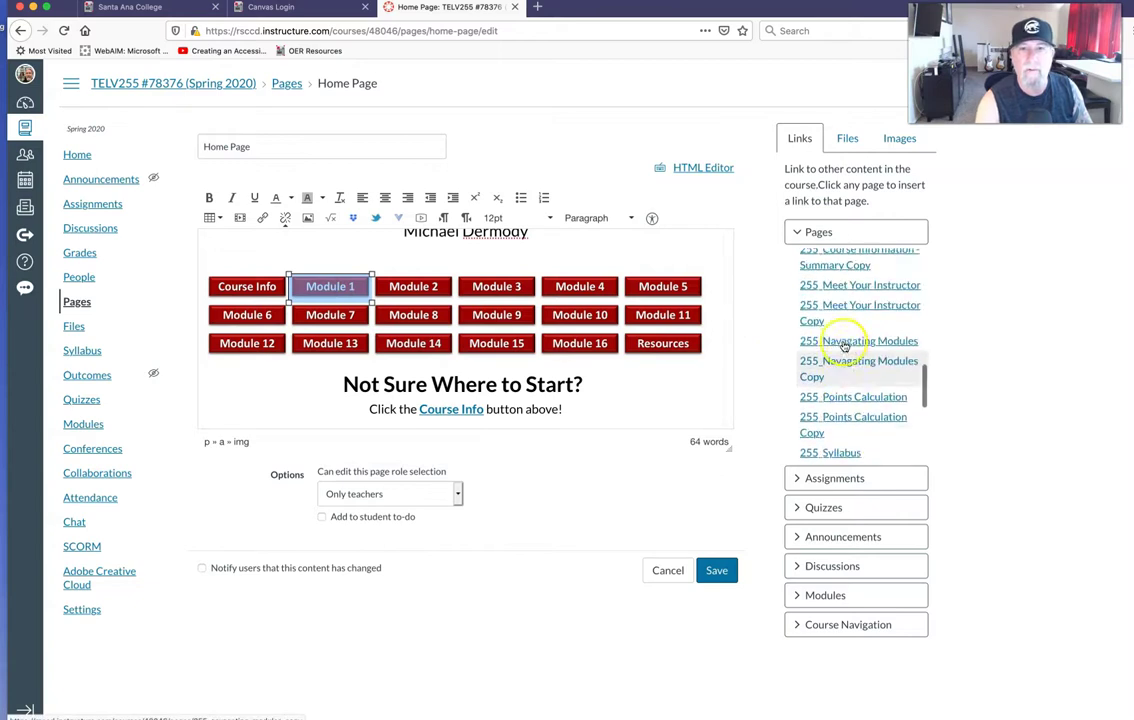
scroll(845, 347, "up", 2)
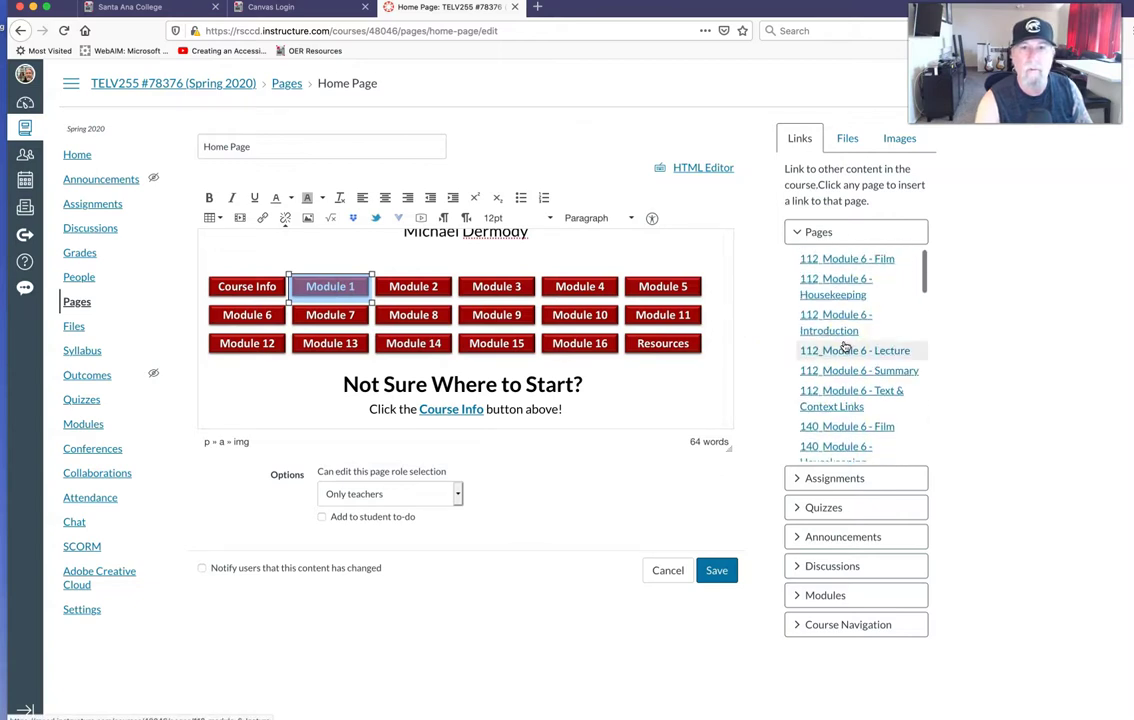
left_click(859, 337)
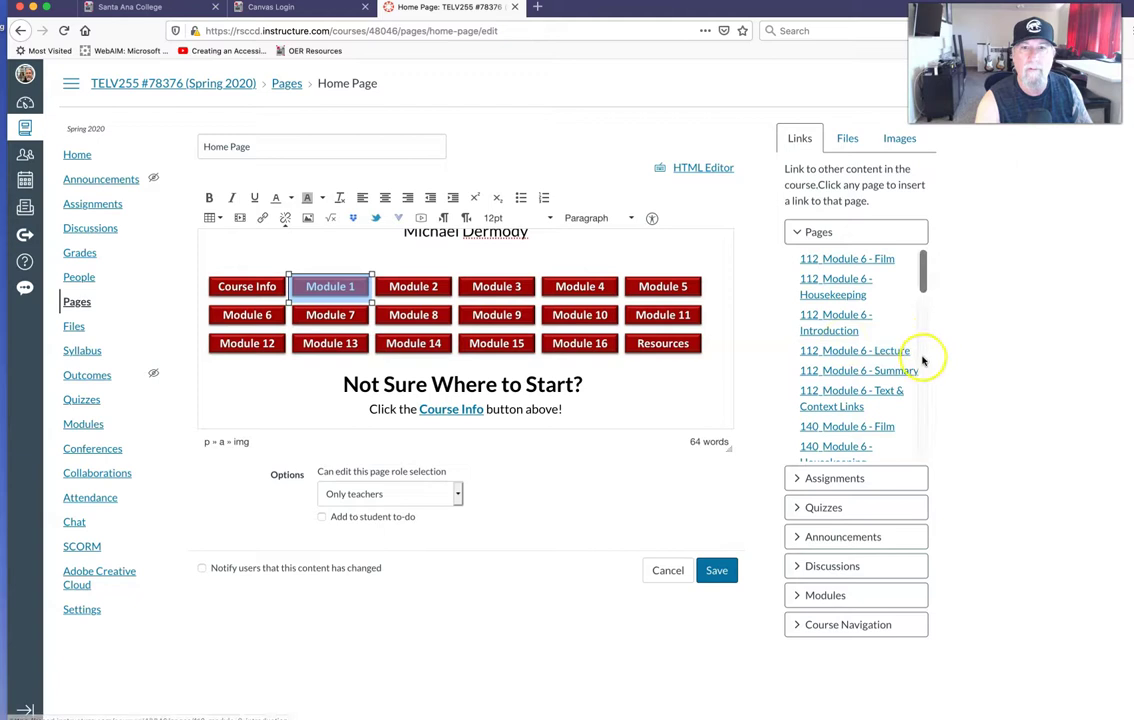
scroll(886, 285, "down", 1)
scroll(886, 275, "down", 2)
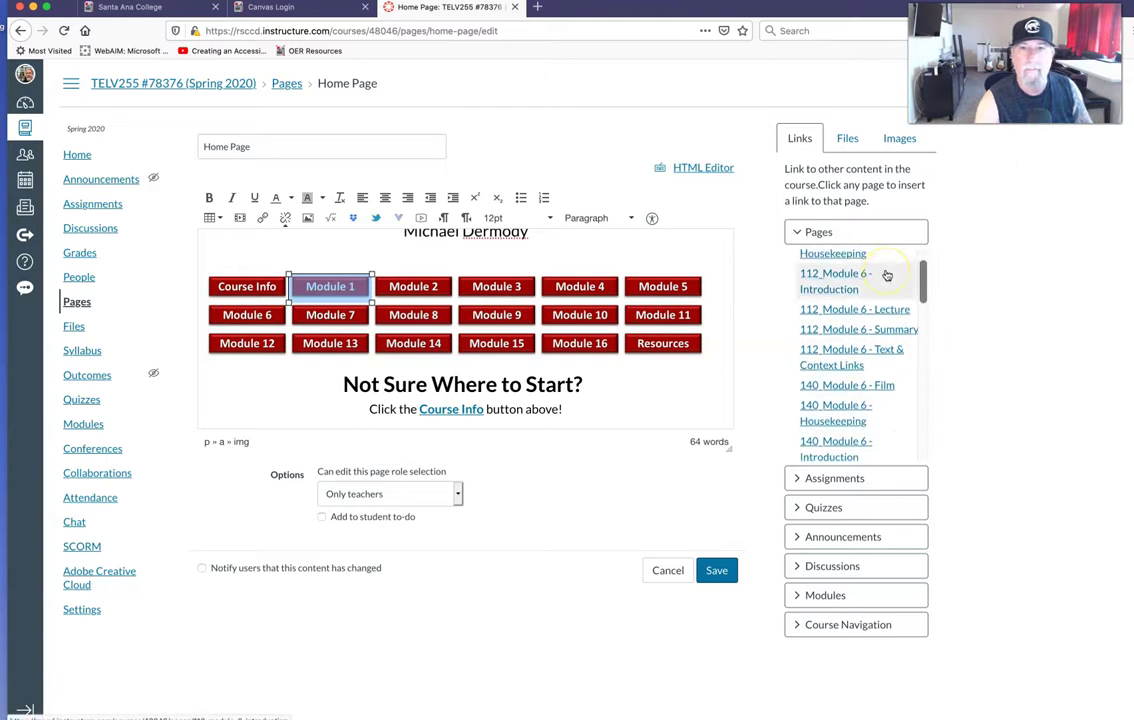
scroll(886, 275, "up", 3)
left_click(836, 322)
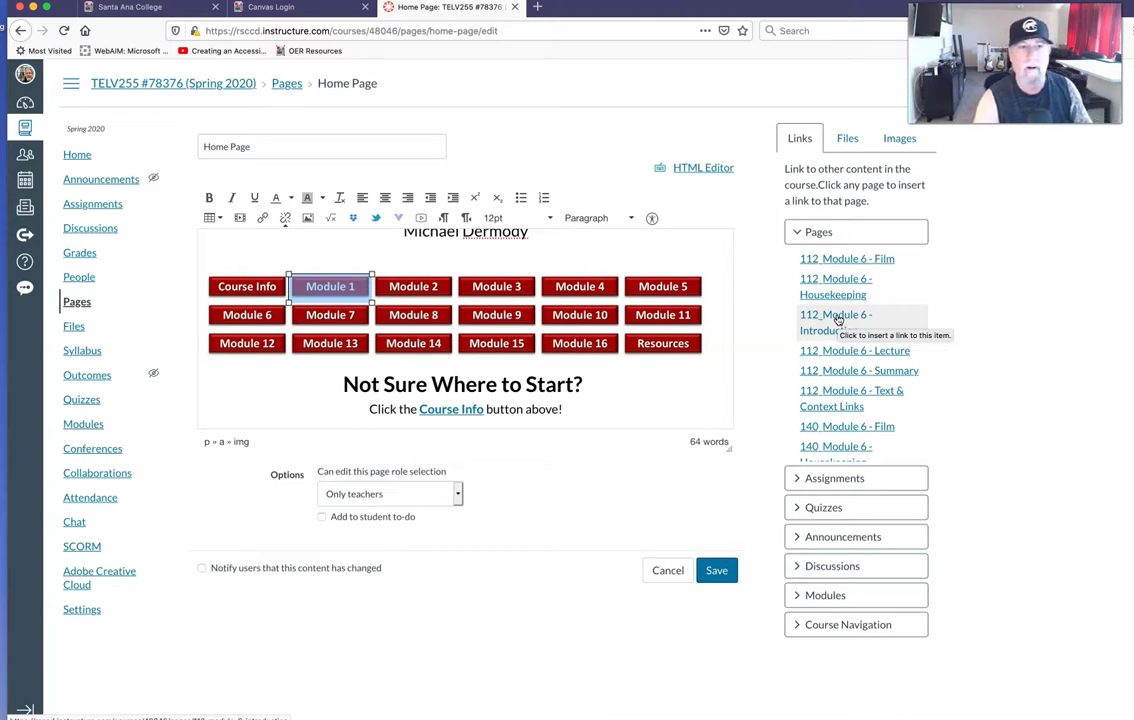
left_click(838, 320)
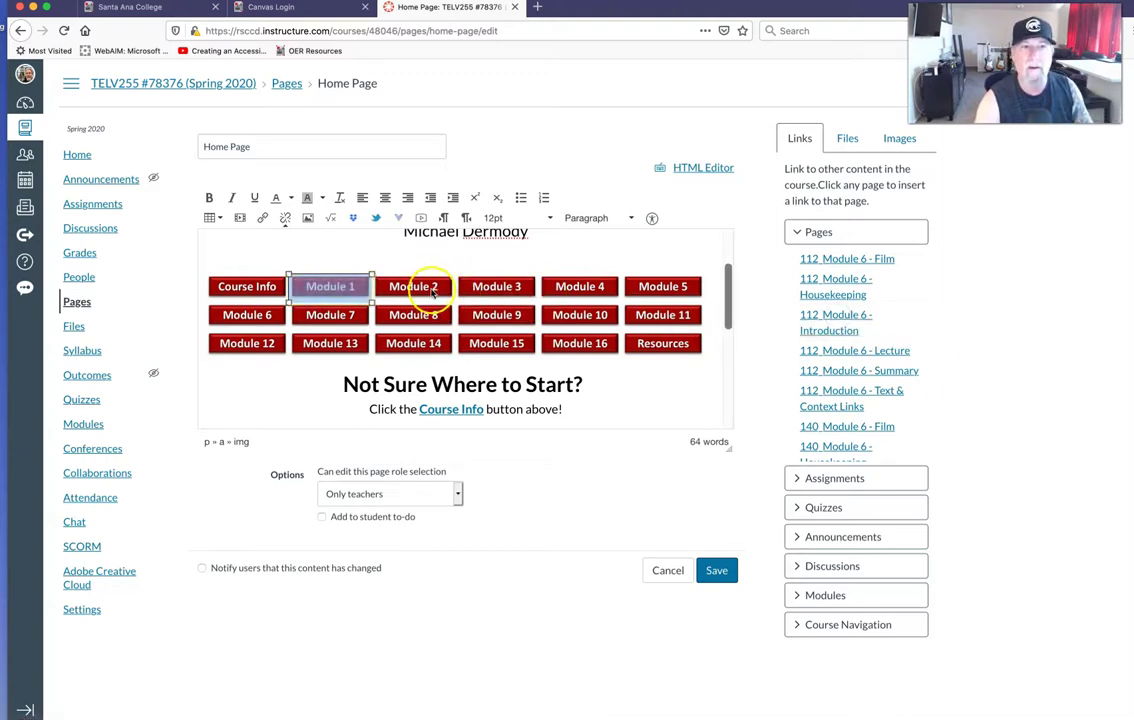
Step: Link Module 2 to '112_Module 6 - Introduction' as well and save the home page
left_click(433, 289)
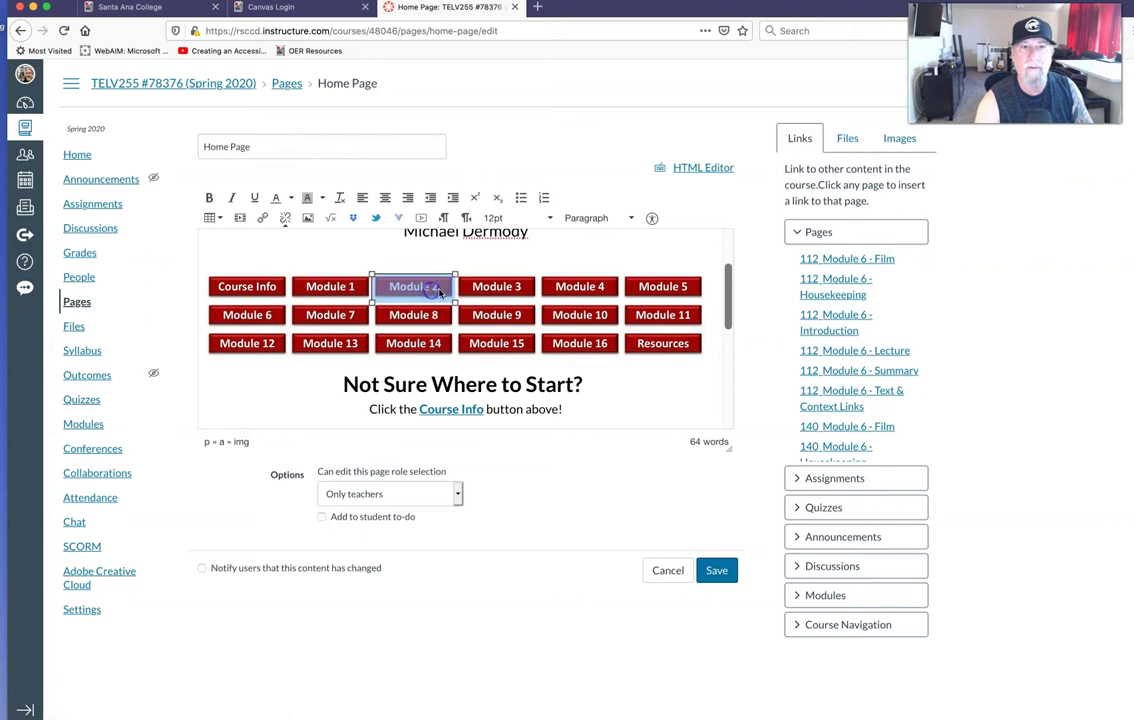
left_click(835, 320)
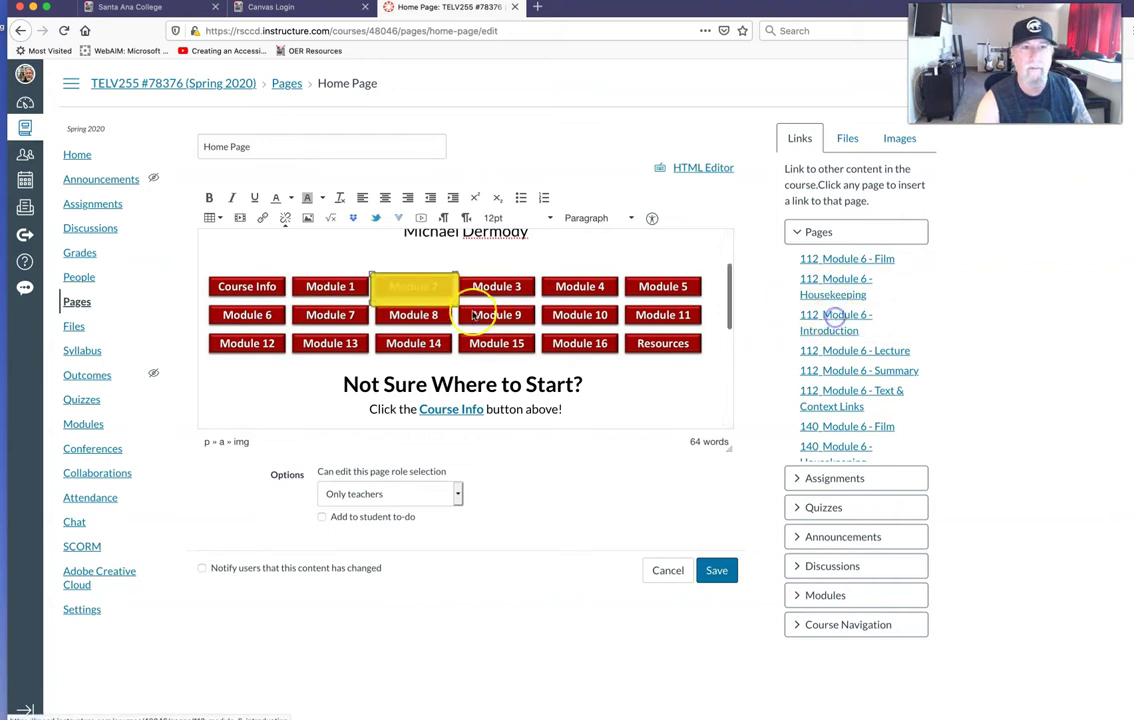
left_click(717, 572)
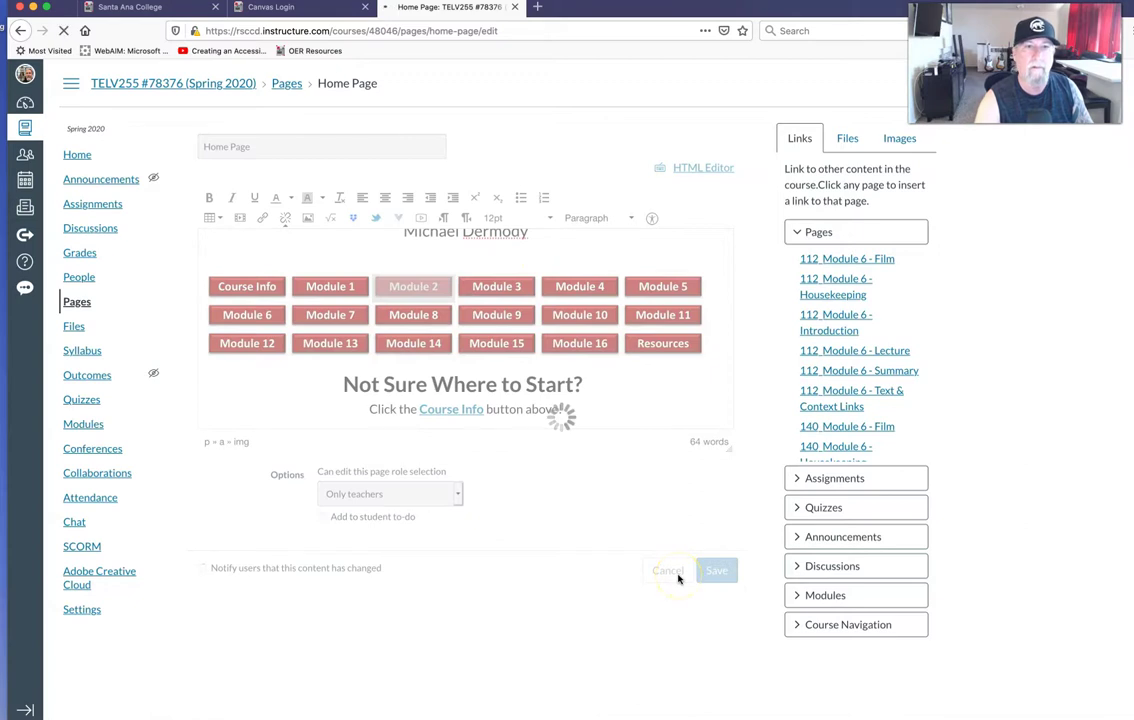
Step: Test that the Course Info and Module 2 buttons open their linked pages, returning Home after each
left_click(240, 354)
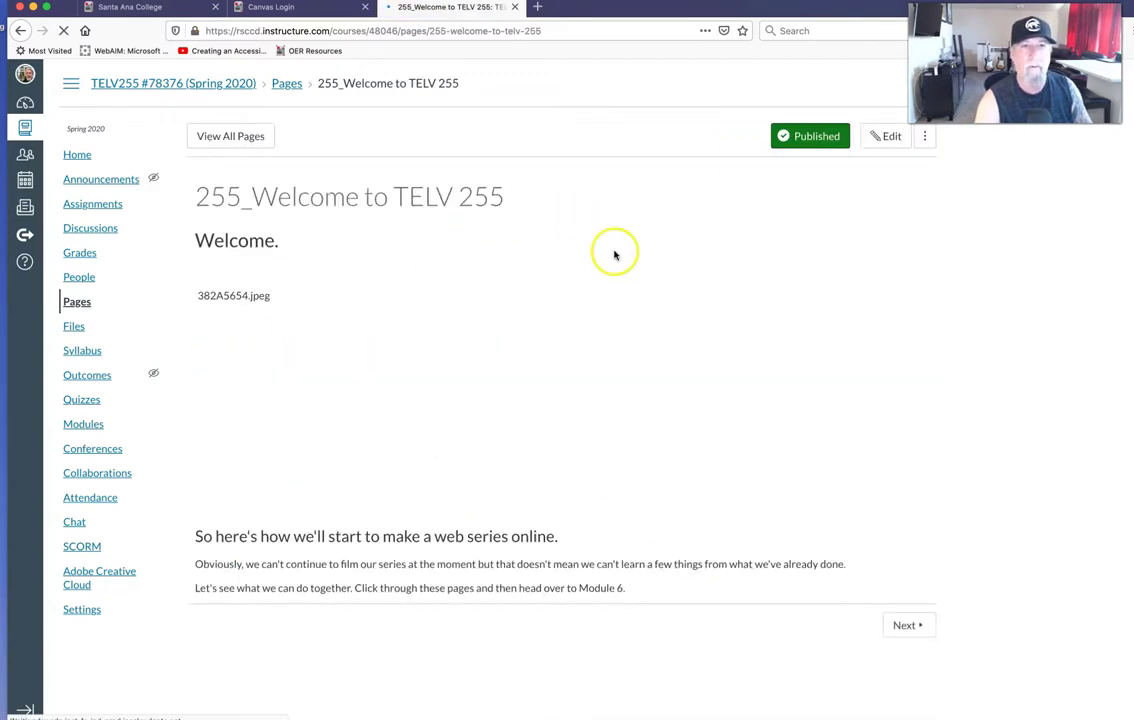
left_click(79, 155)
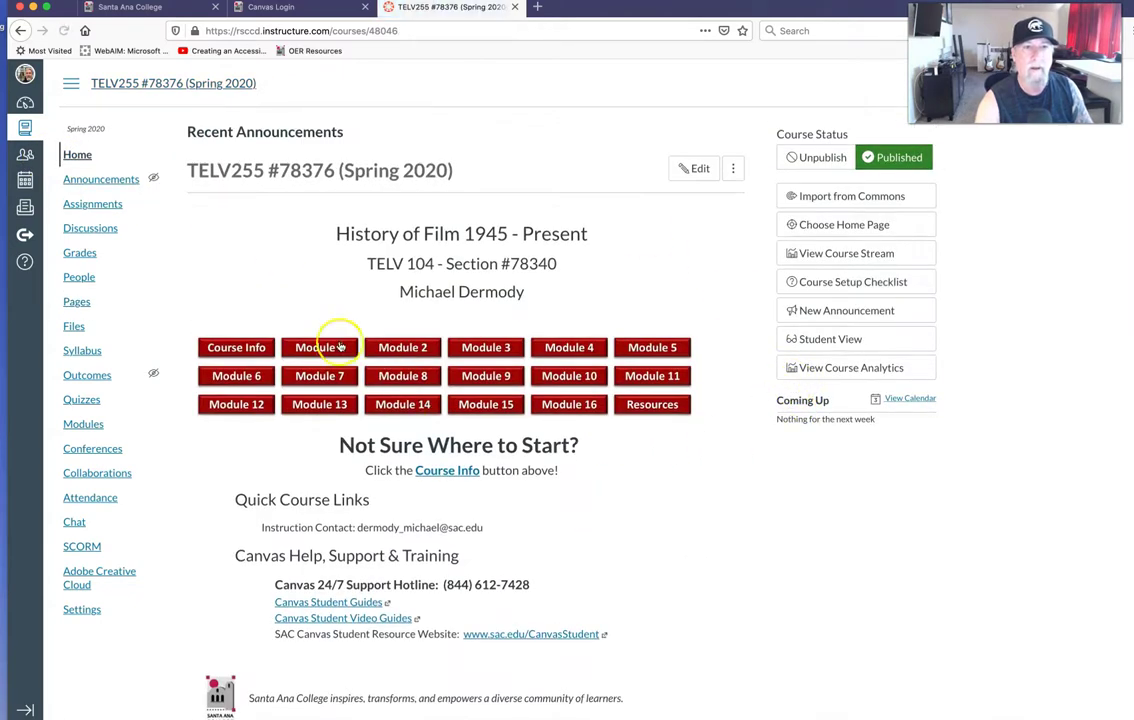
left_click(383, 348)
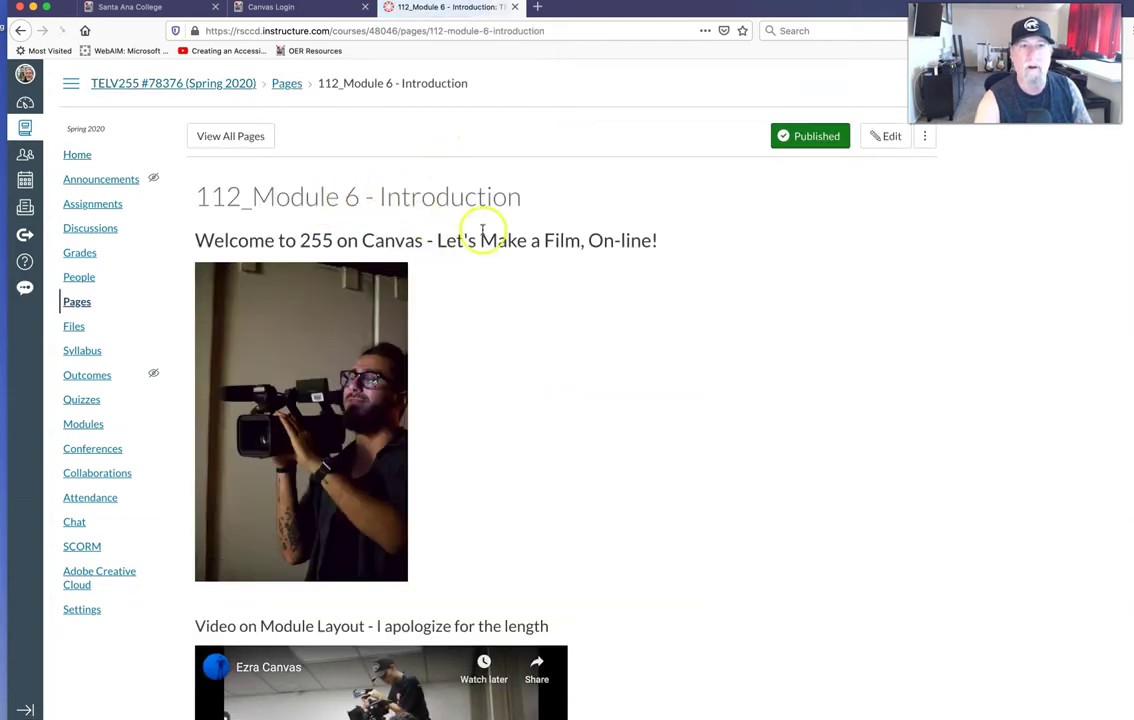
left_click(80, 156)
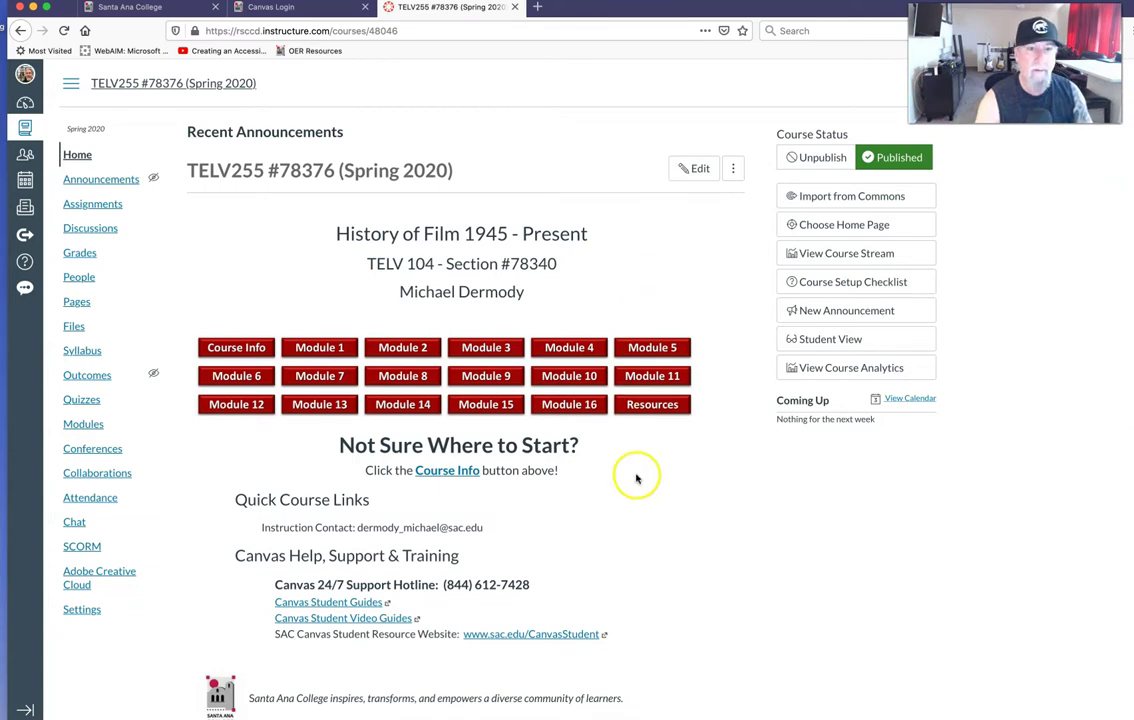
scroll(655, 470, "down", 1)
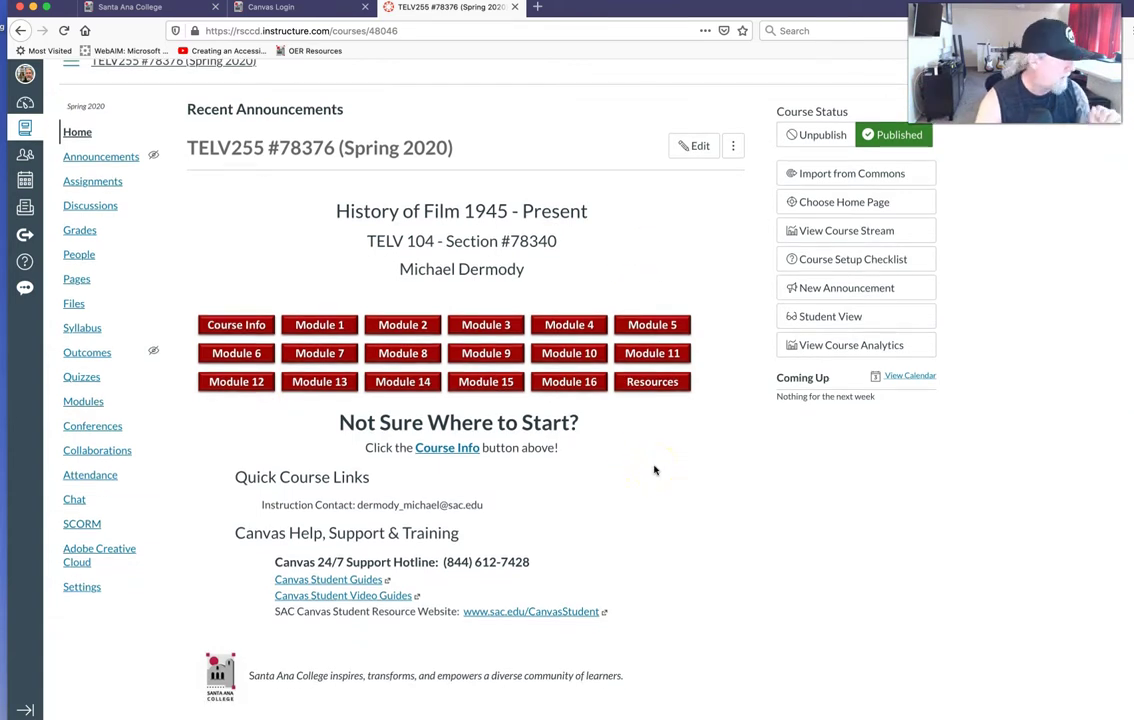
scroll(655, 470, "up", 1)
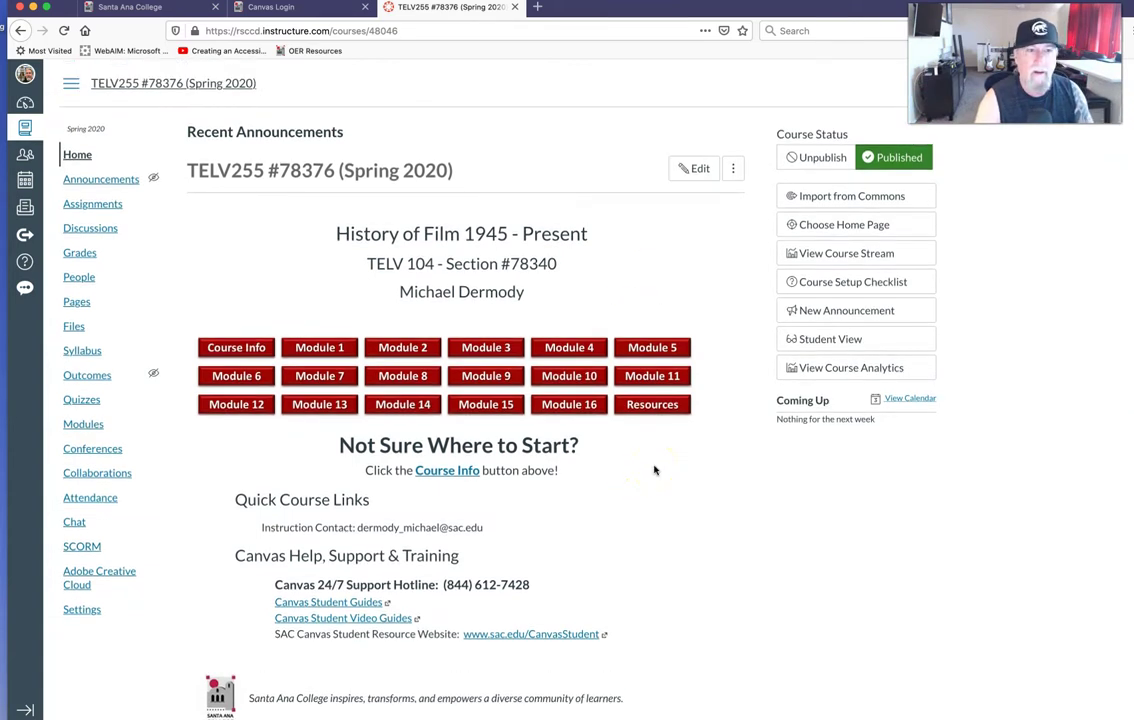